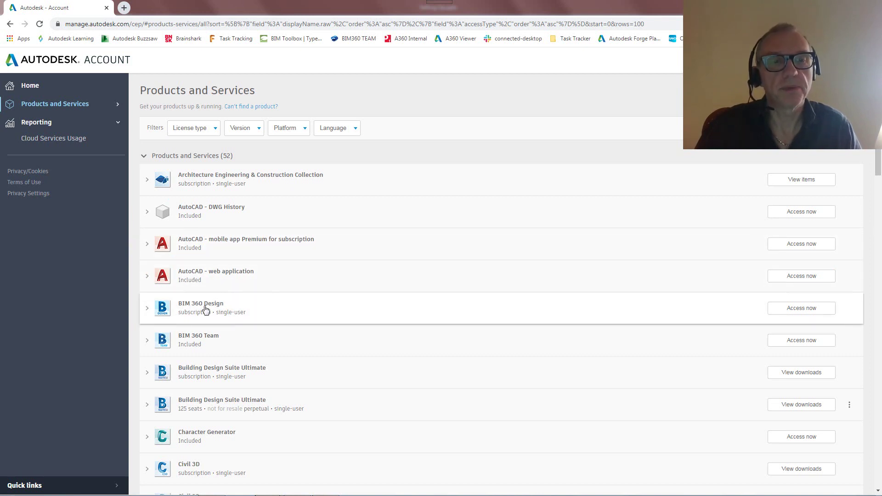
Scroll to Cloud Models for Revit and expand it to show its cloud-storage description.
scroll(216, 311, down, 1)
scroll(216, 310, down, 5)
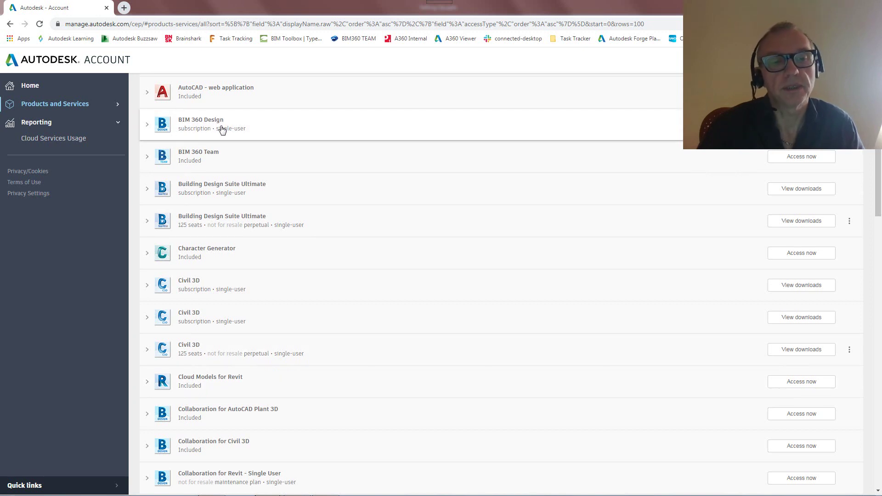
click(146, 385)
Highlight the phrase 'non-workshared models' in the Cloud Models for Revit description.
scroll(253, 368, down, 1)
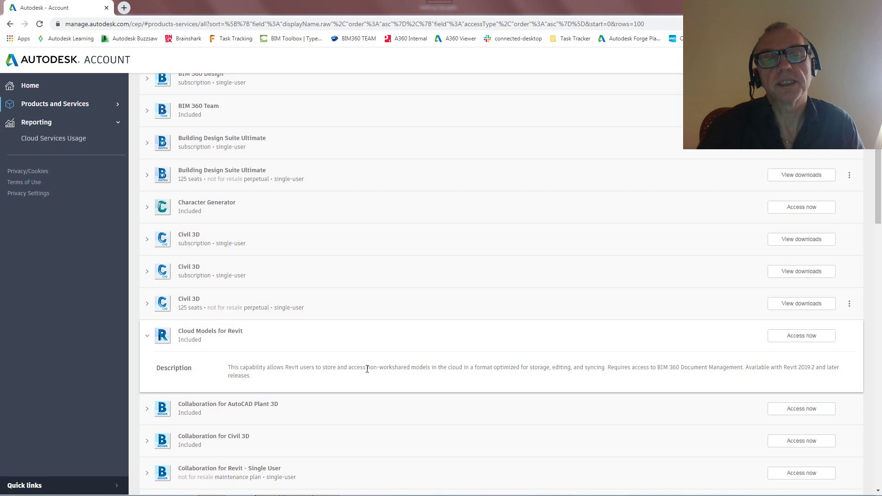
drag(369, 368, 432, 368)
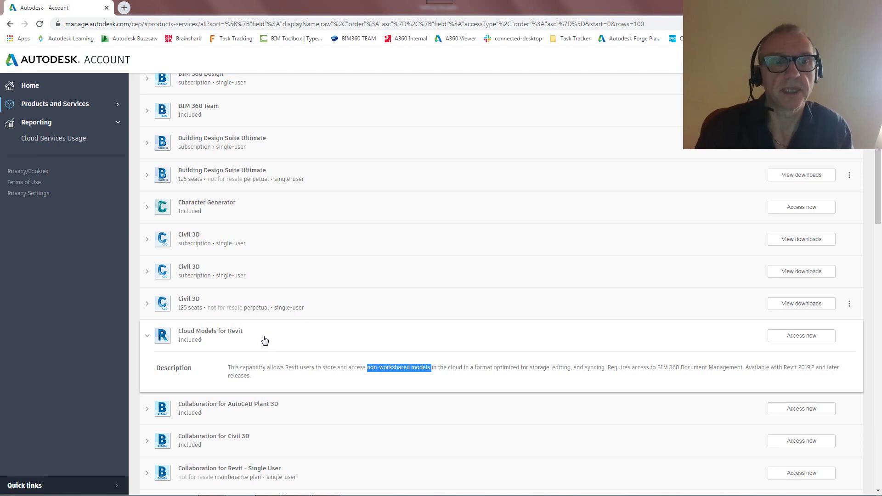
click(147, 339)
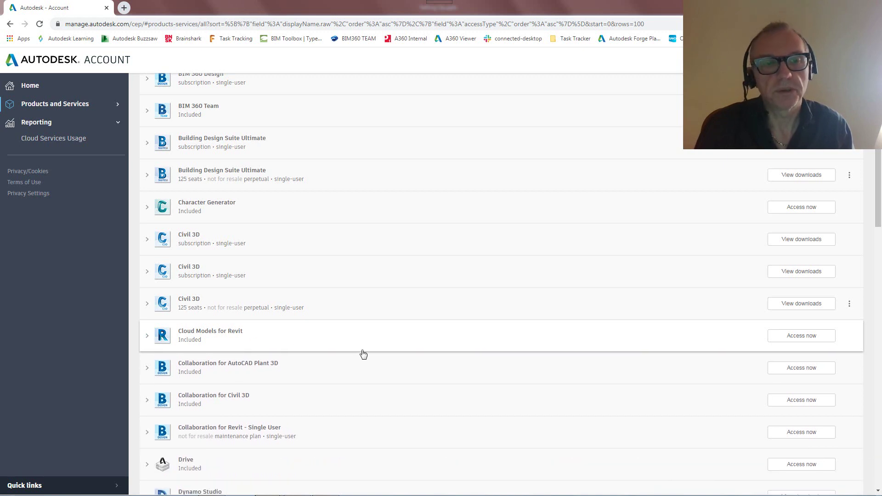
scroll(299, 355, up, 2)
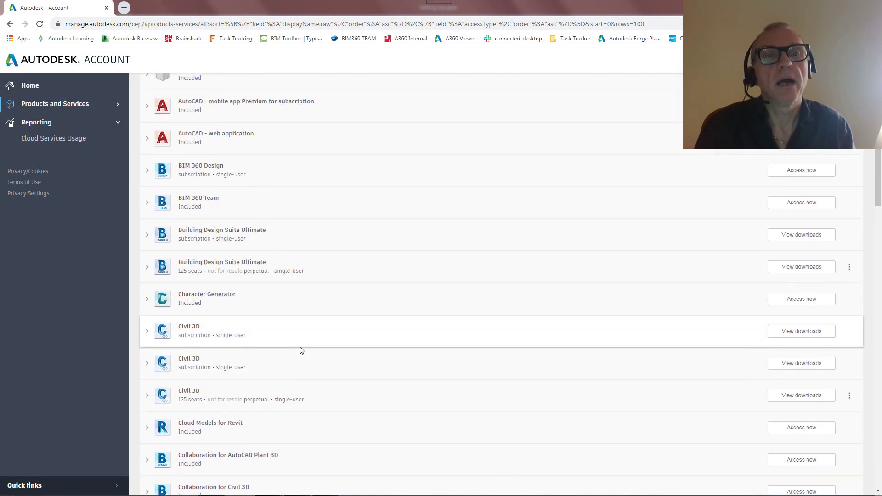
scroll(299, 349, up, 1)
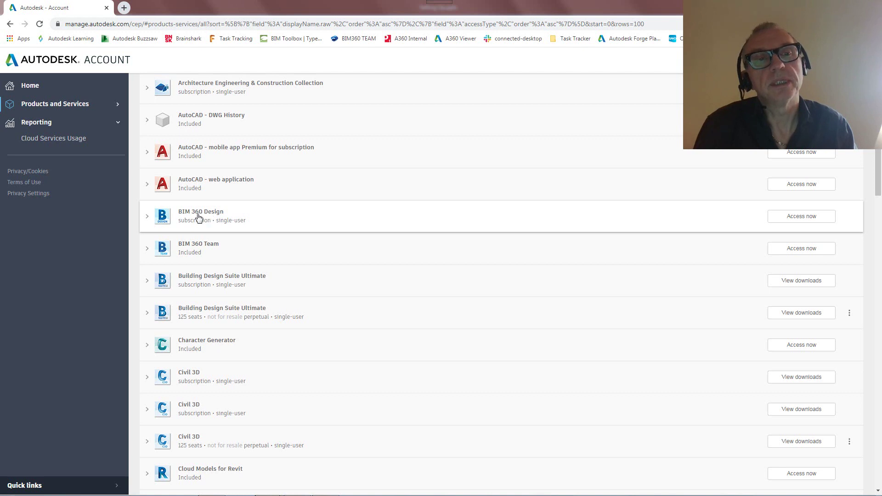
click(146, 219)
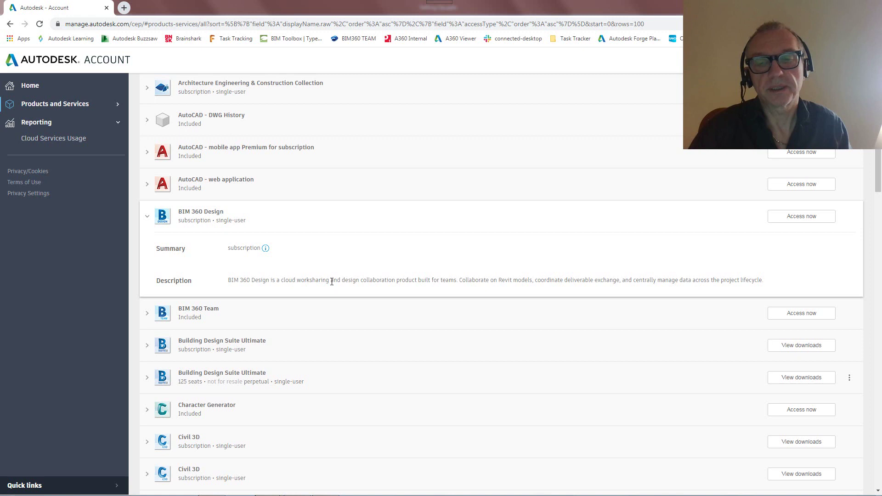
scroll(275, 305, down, 4)
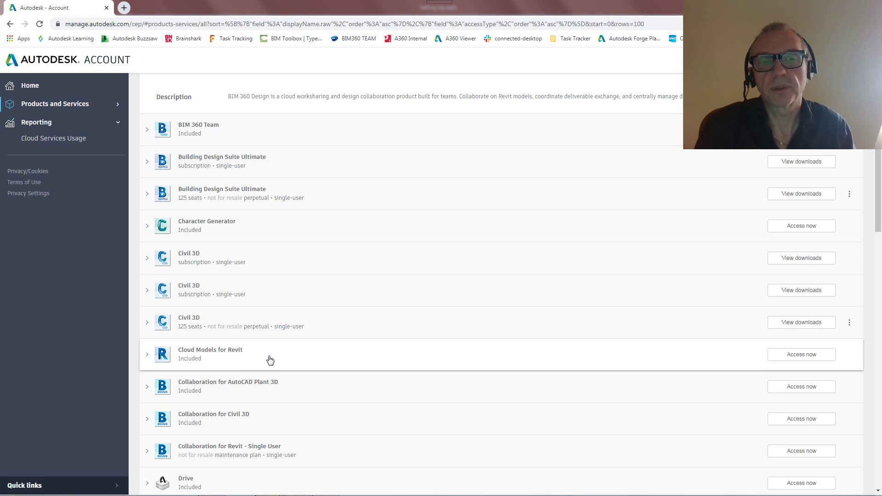
scroll(270, 360, up, 4)
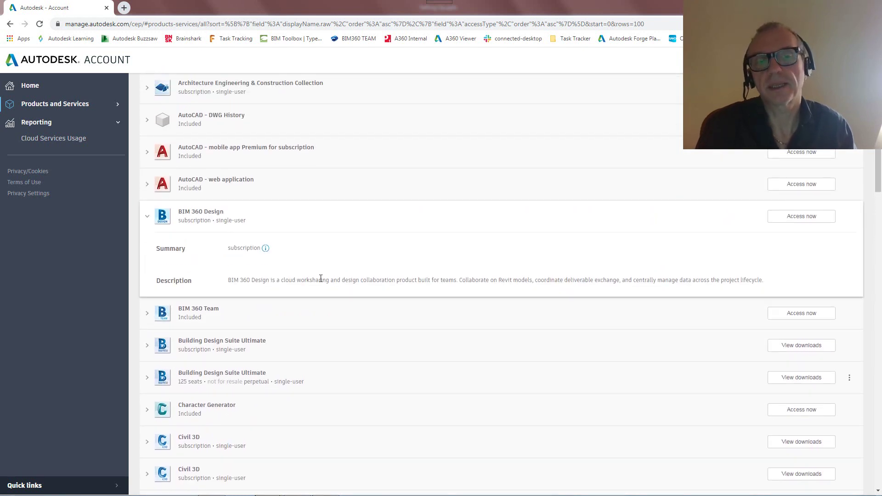
scroll(268, 402, down, 2)
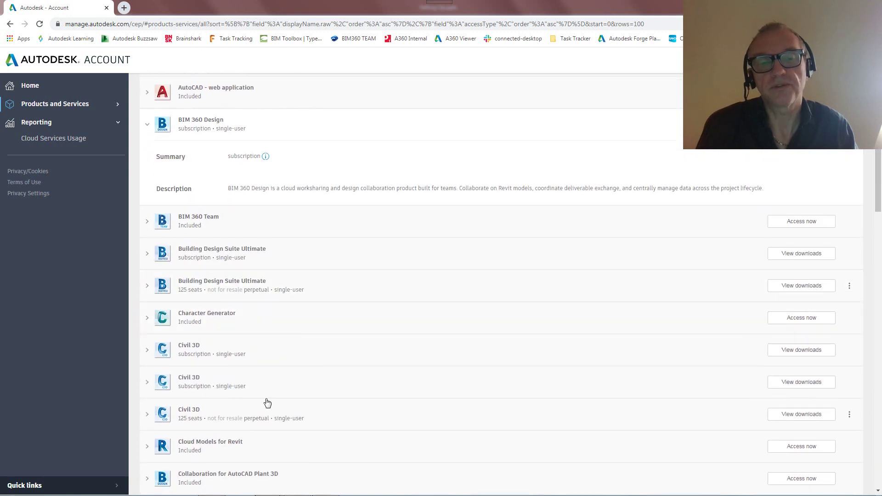
scroll(327, 375, up, 2)
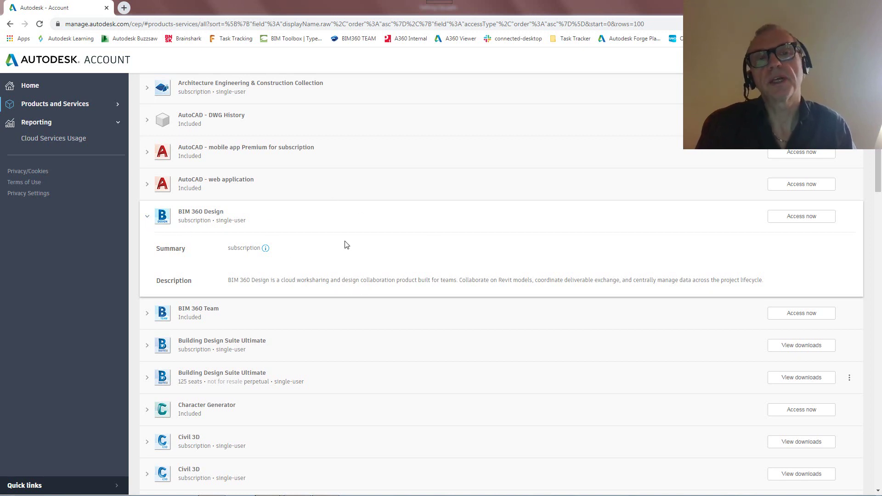
click(148, 219)
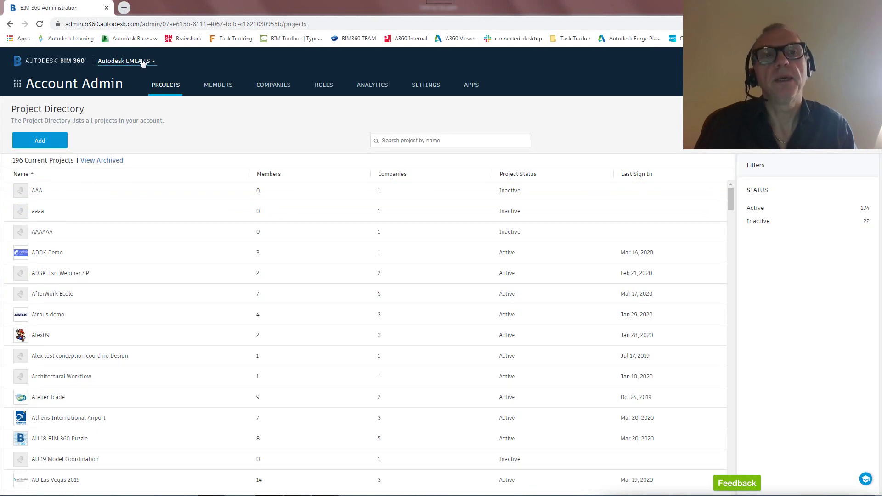
Start a new project from the Projects tab to get the Create Project Profile form.
click(48, 140)
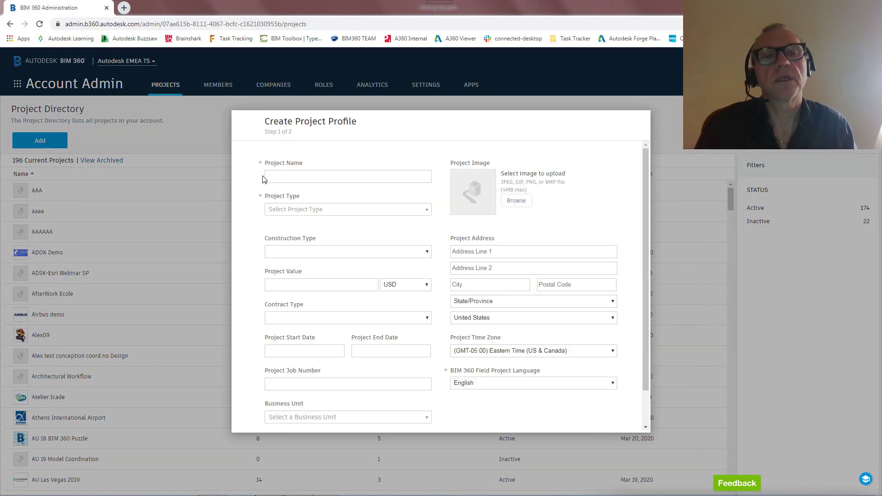
Name the project 'BIM 360 Walkthrough' and set its project type to Utilities.
click(289, 177)
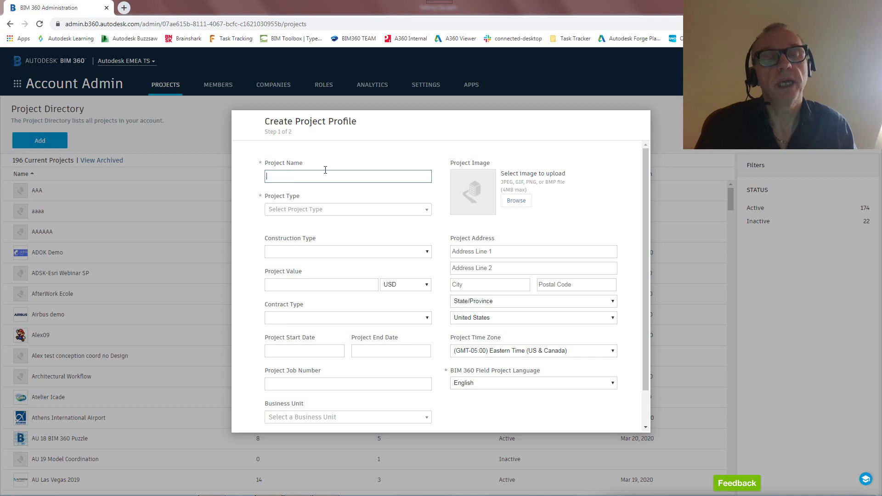
text(B)
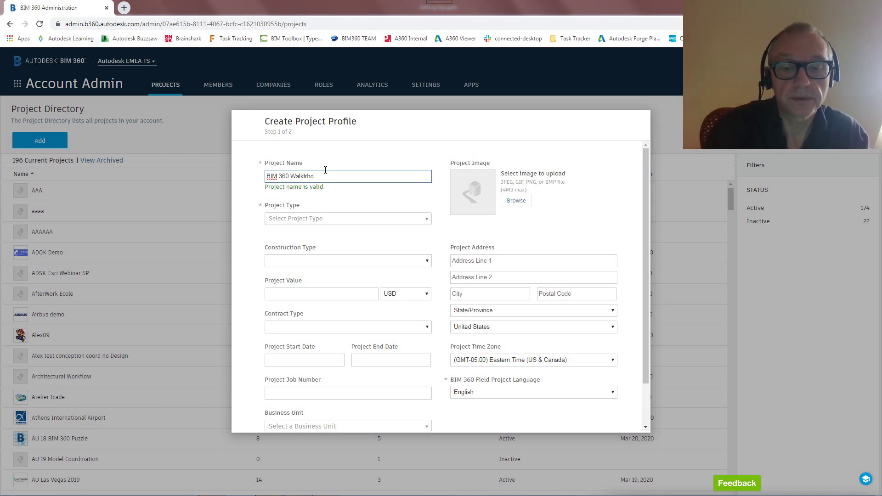
text(IM 360 Walkthrough)
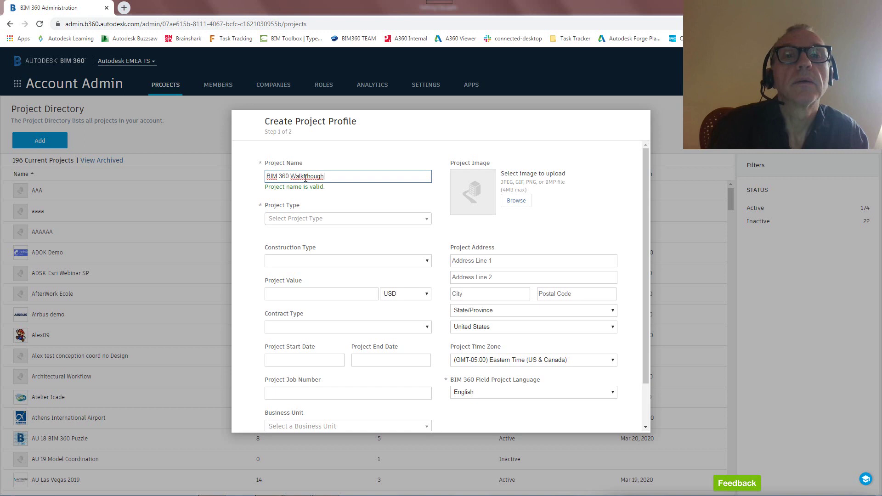
text(hr)
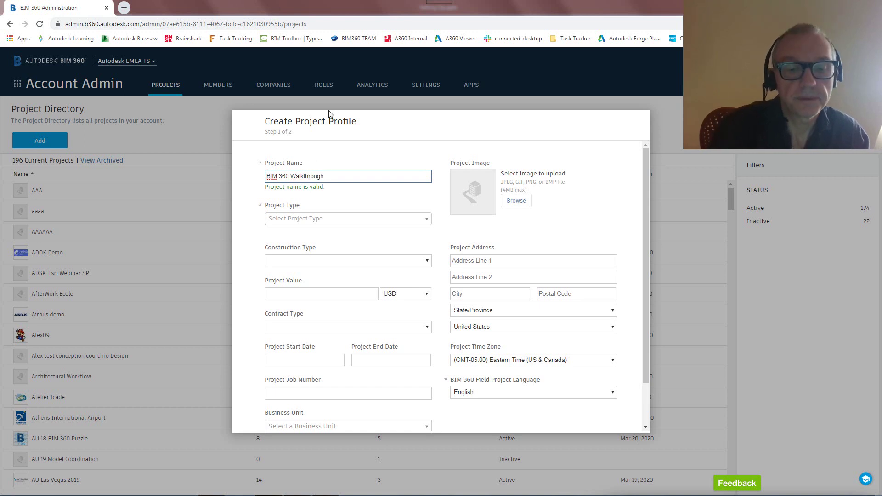
click(369, 221)
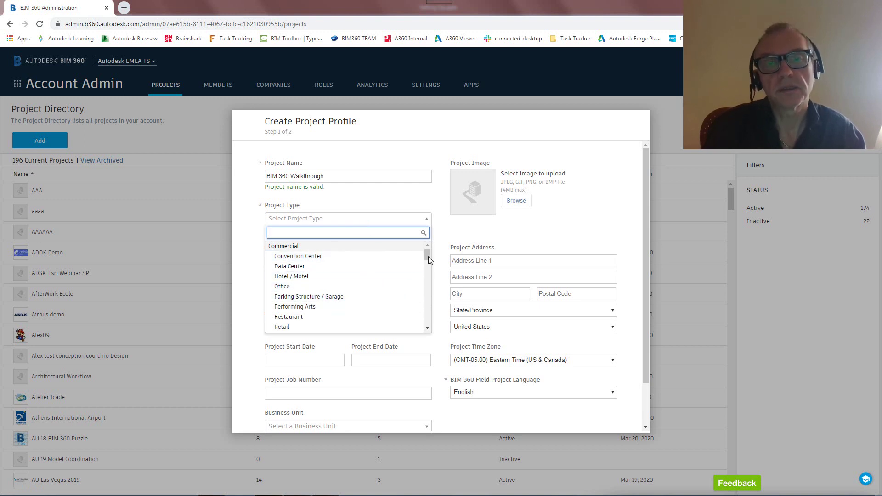
drag(425, 256, 426, 260)
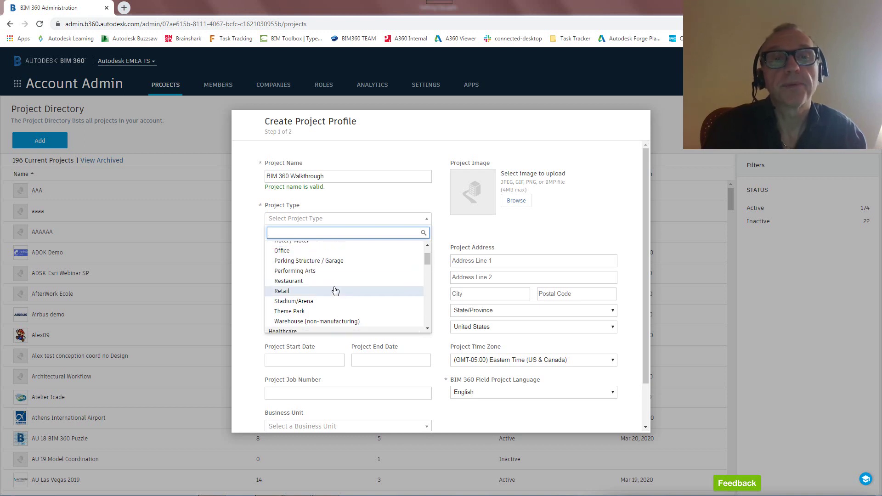
scroll(344, 292, down, 2)
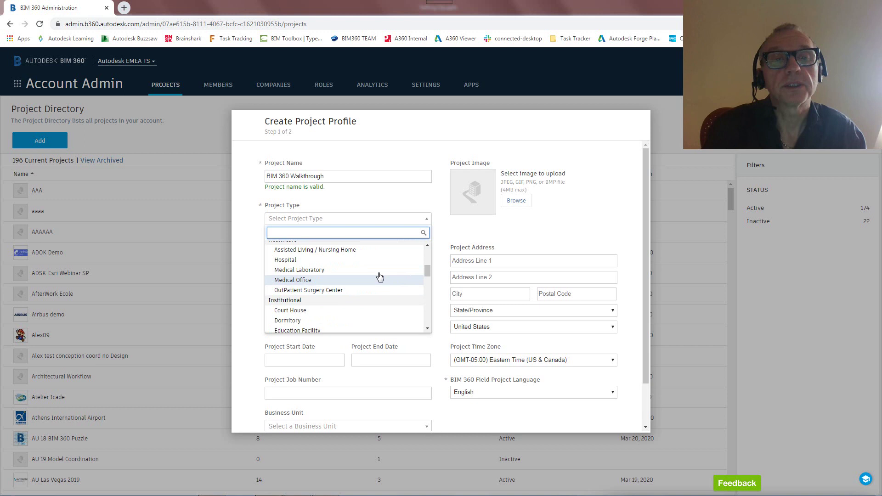
mouse_move(426, 271)
mouse_down()
mouse_move(428, 256)
mouse_move(428, 265)
mouse_up()
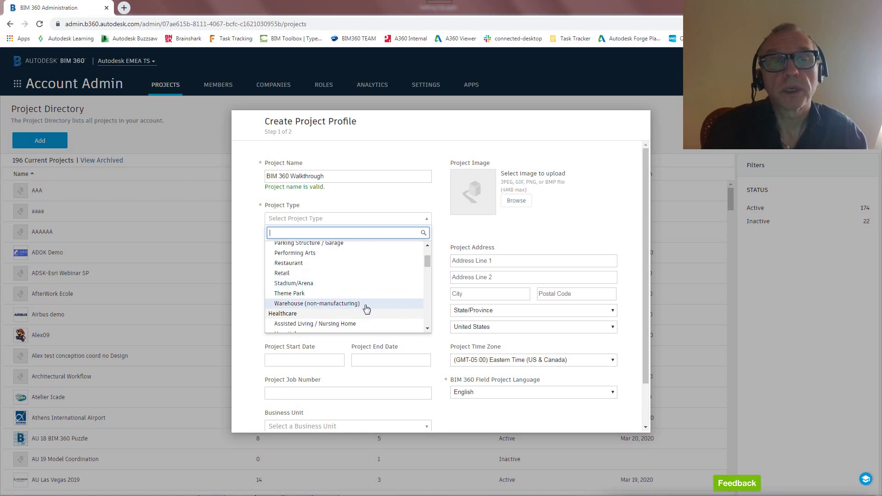
scroll(379, 273, down, 5)
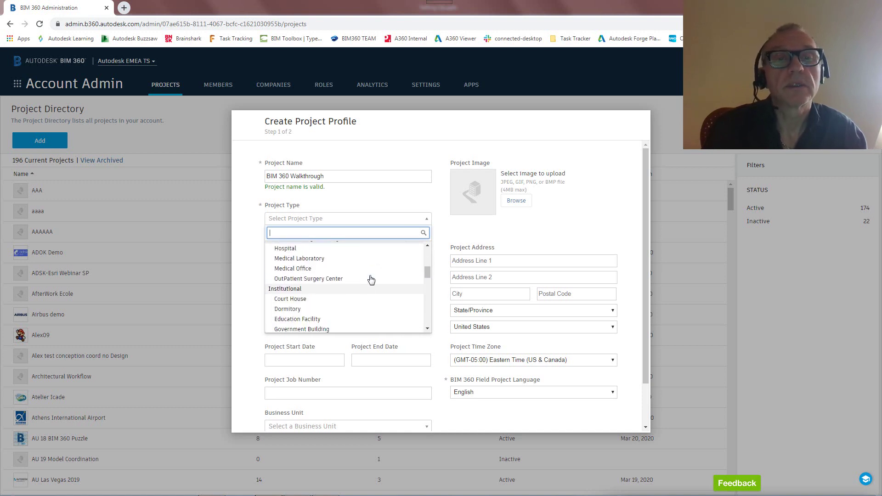
scroll(358, 282, down, 3)
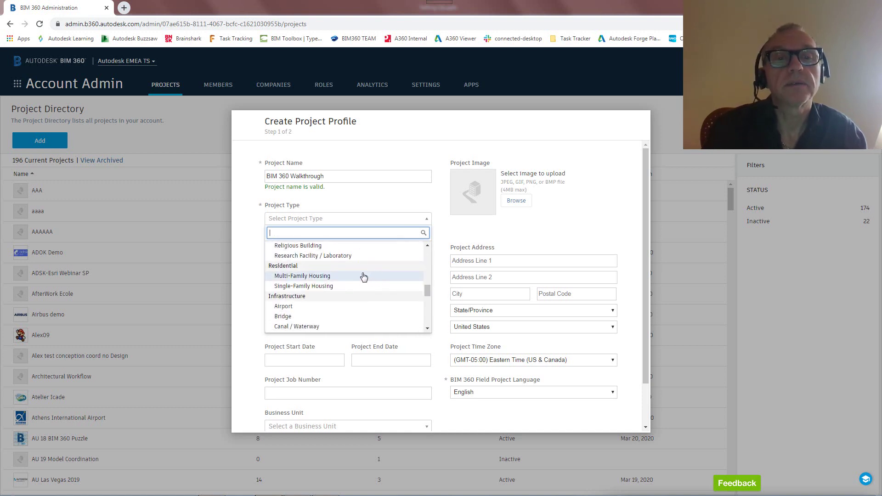
scroll(363, 274, down, 2)
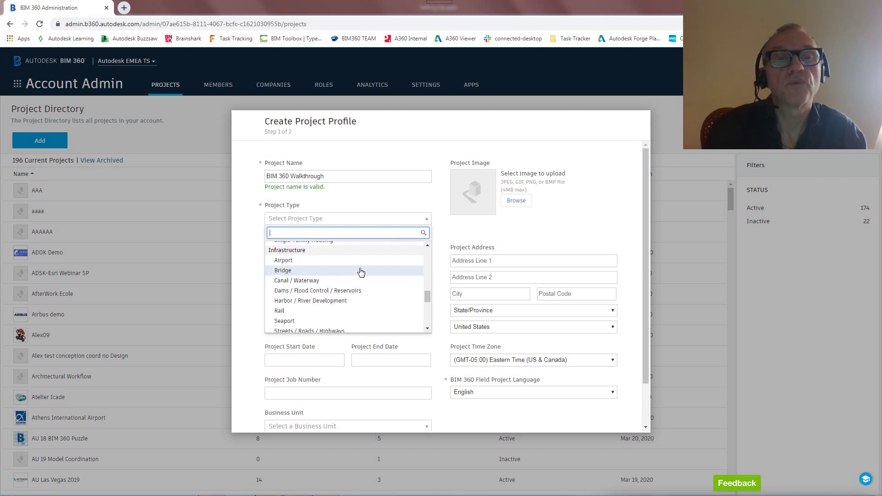
scroll(370, 270, down, 4)
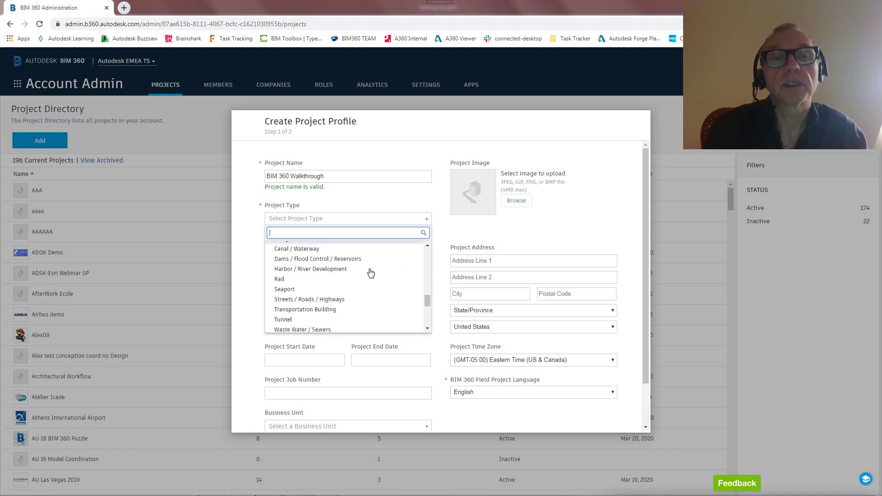
scroll(358, 276, down, 3)
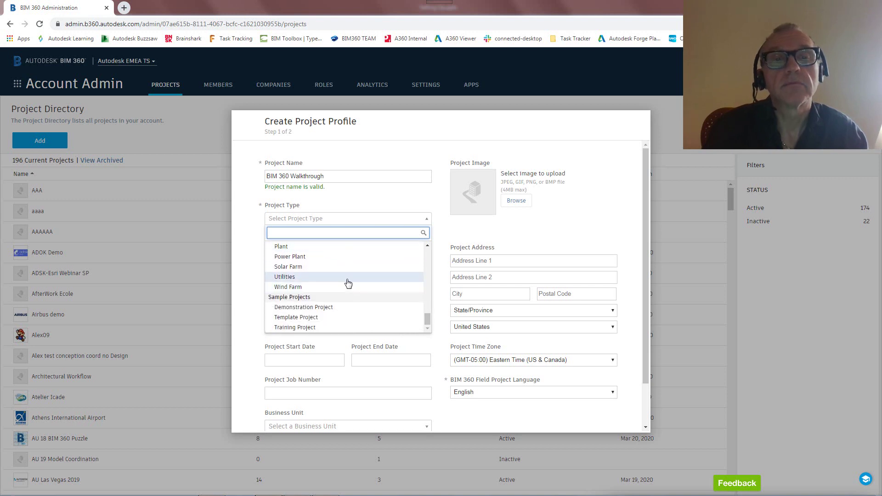
click(347, 279)
Set construction type to New Construction and project value to 1000000 EUR.
click(401, 260)
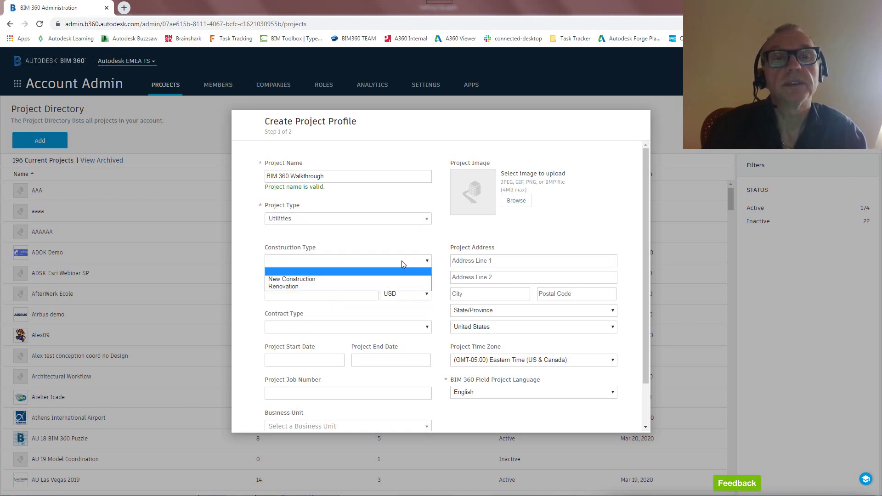
click(291, 279)
click(328, 292)
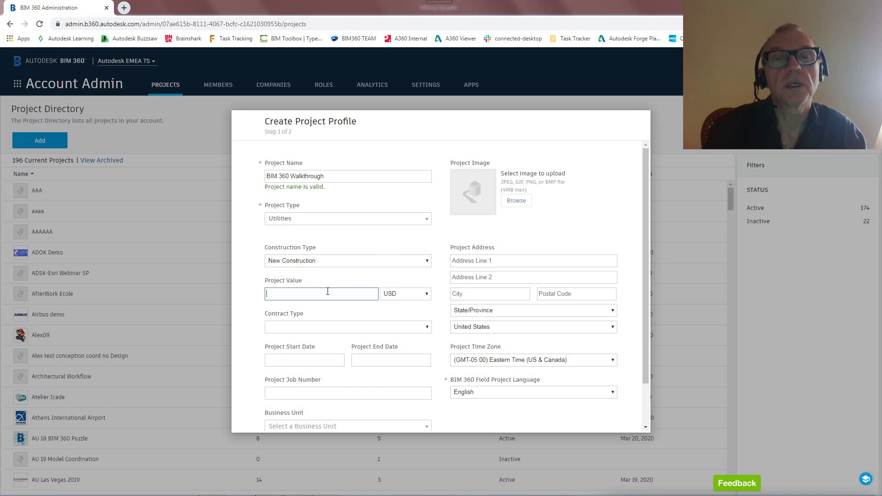
text(1000000)
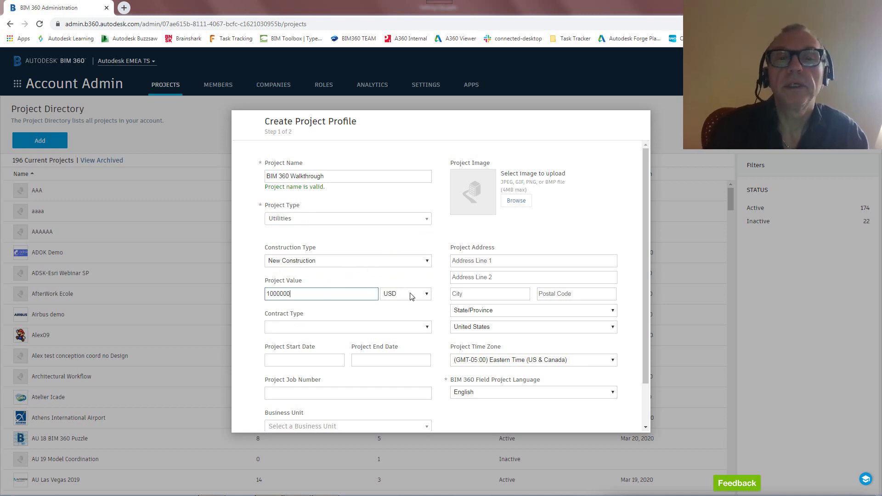
click(408, 294)
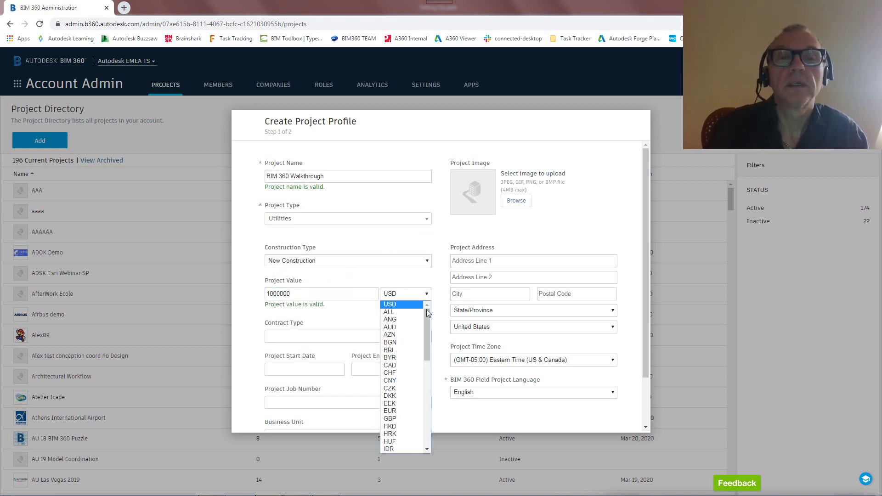
click(404, 411)
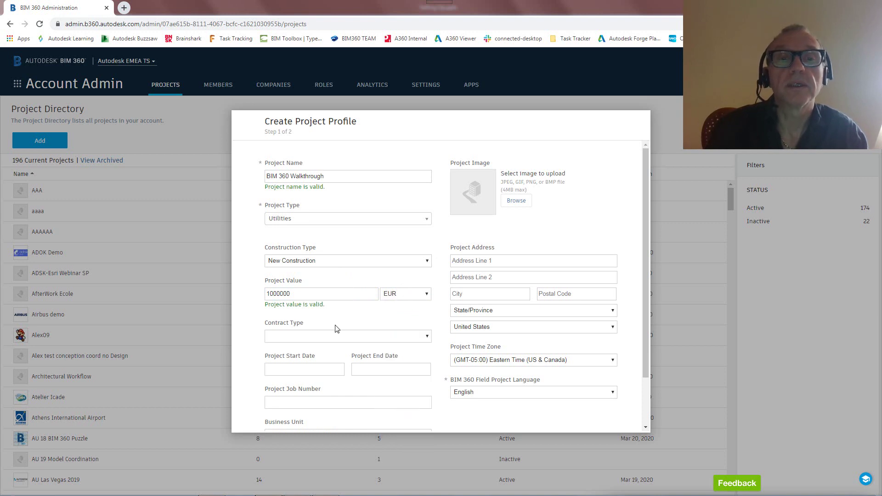
Choose a Design-Bid-Build contract running from Mar 23, 2020 to Mar 23, 2021.
click(419, 338)
click(372, 370)
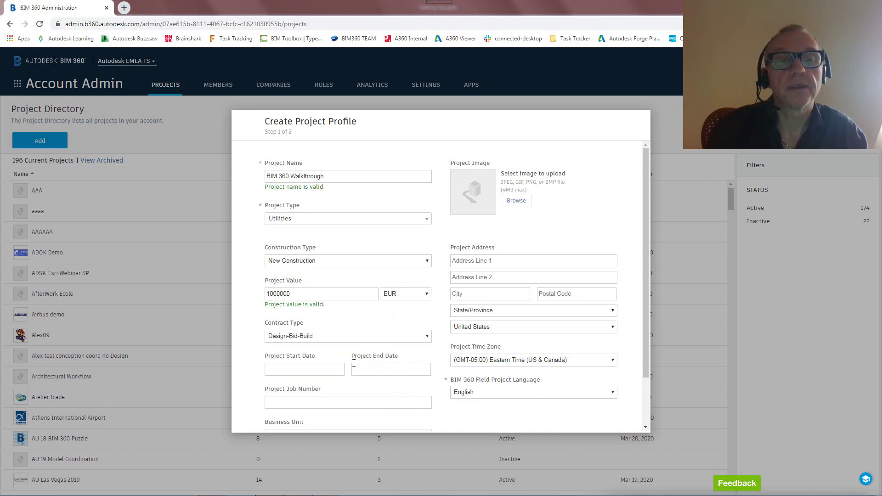
click(307, 369)
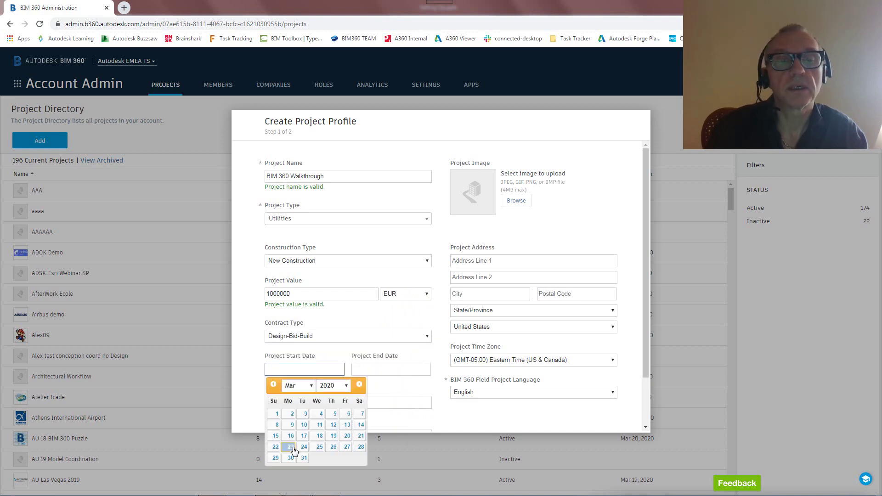
click(290, 447)
click(396, 369)
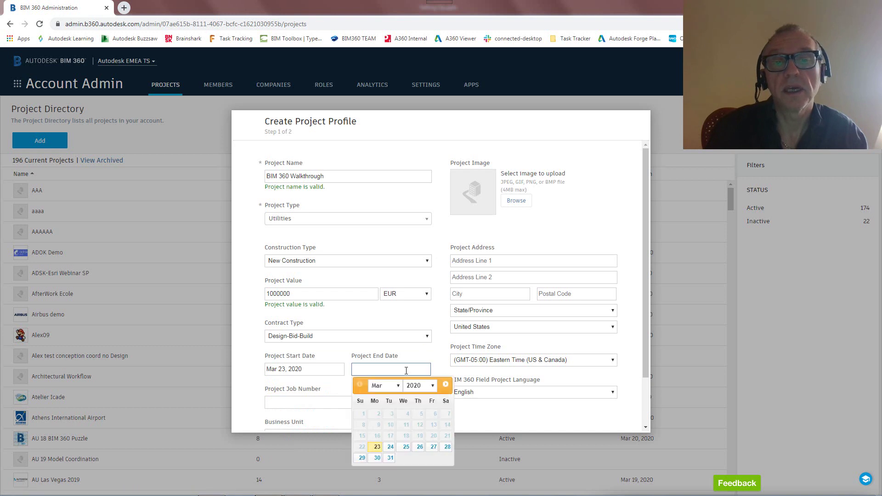
click(432, 386)
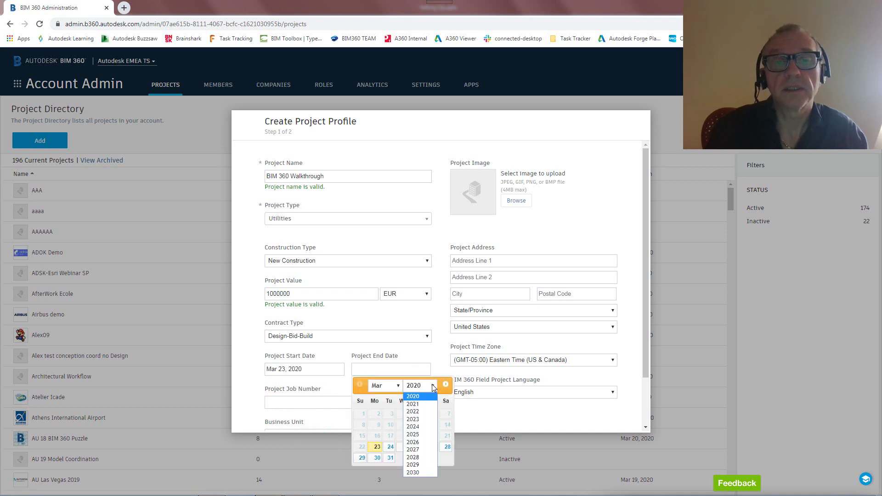
click(415, 403)
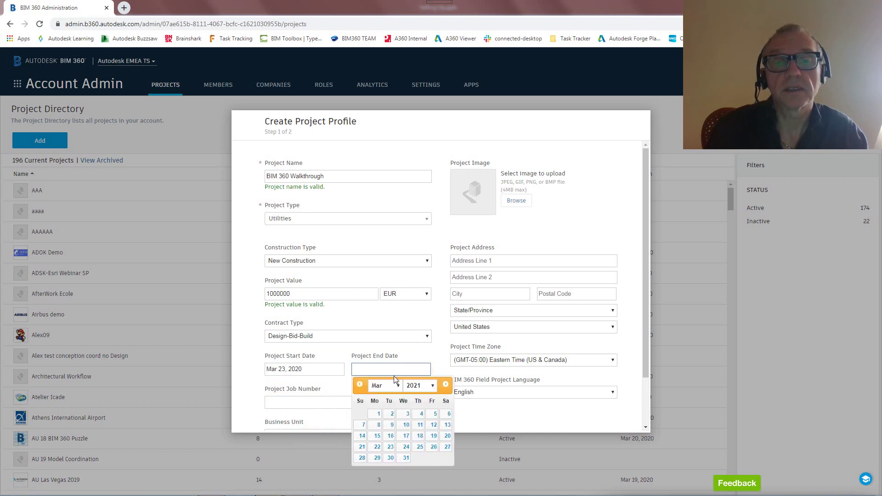
click(390, 447)
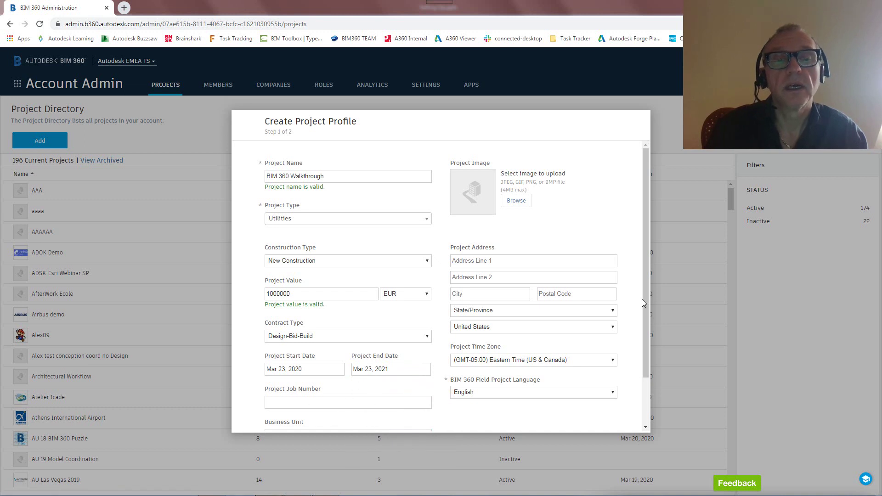
Set the project time zone to (GMT+01:00) Brussels.
scroll(340, 391, down, 2)
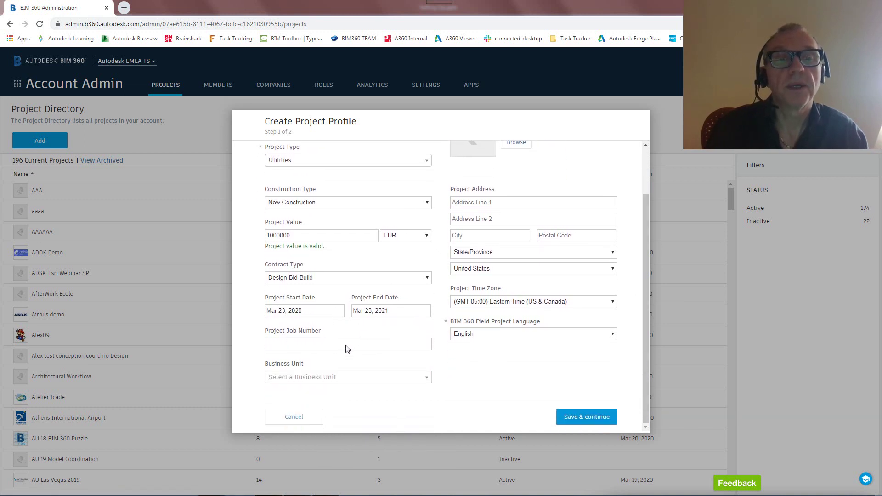
scroll(386, 321, up, 2)
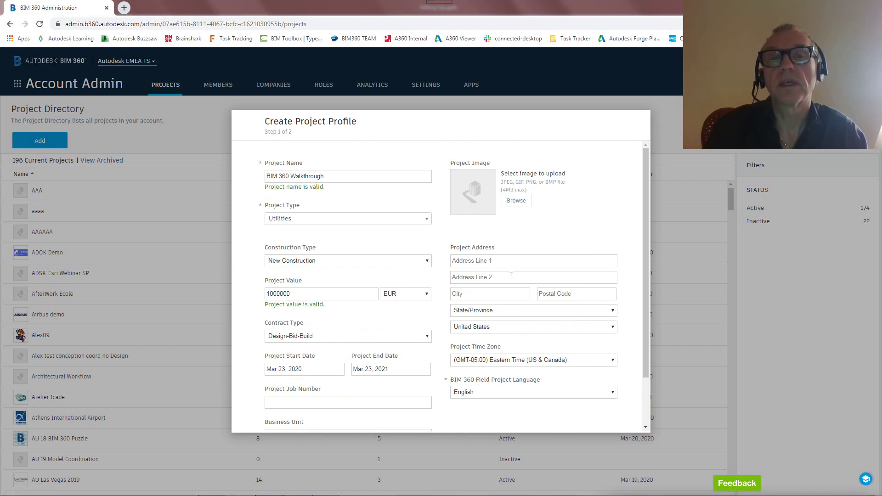
scroll(512, 295, down, 1)
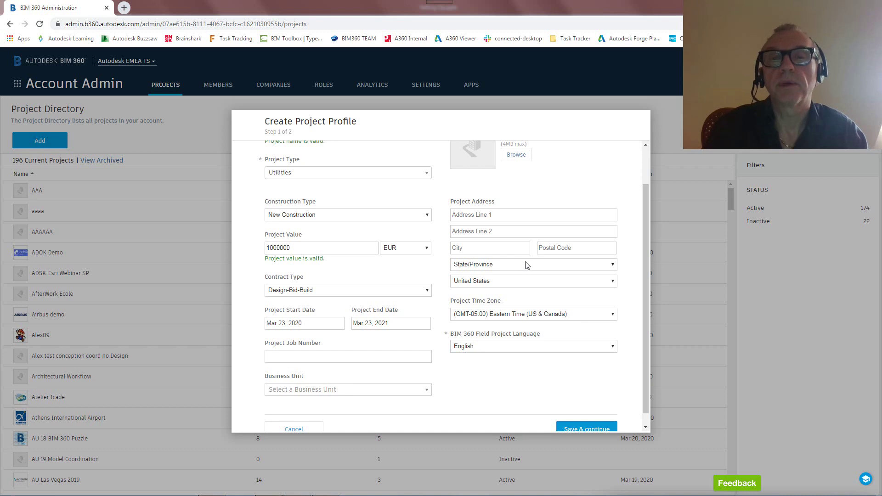
click(579, 317)
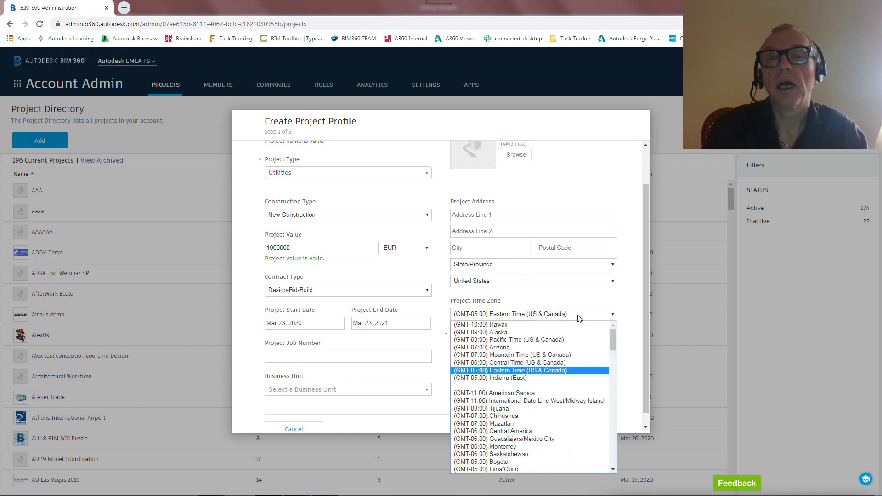
drag(613, 343, 613, 369)
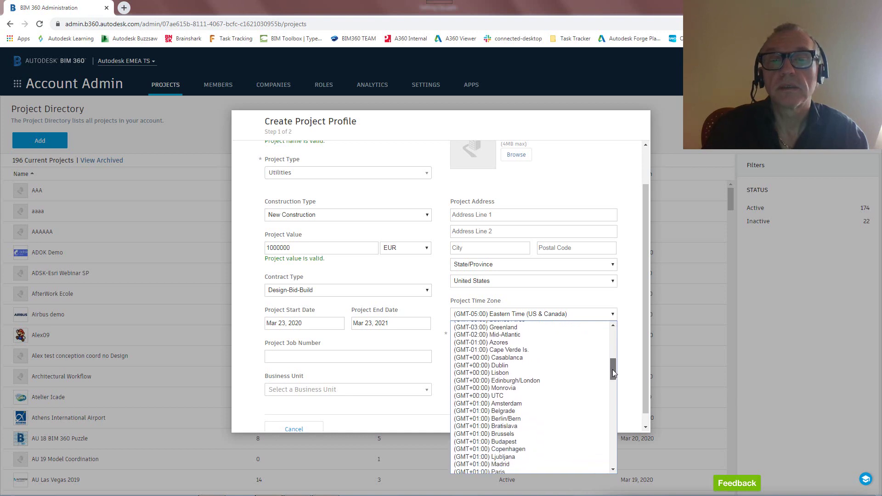
click(544, 434)
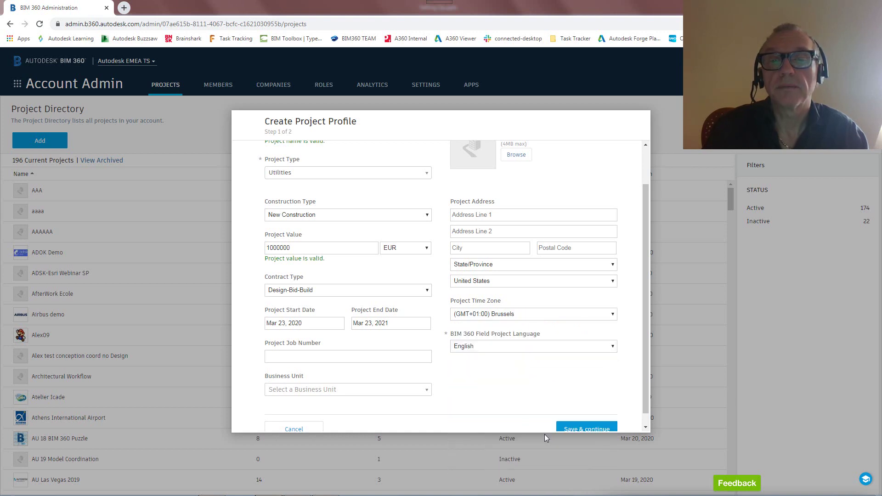
Set the project address country to Belgium.
click(533, 282)
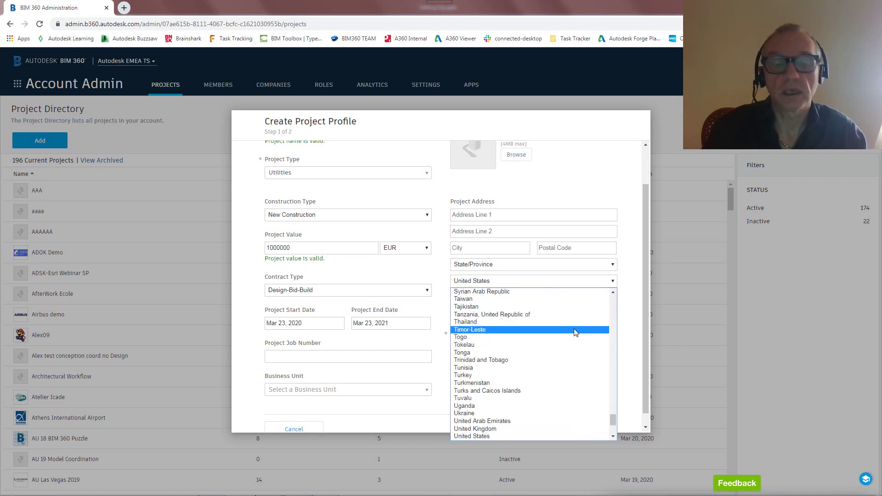
key(b)
click(535, 330)
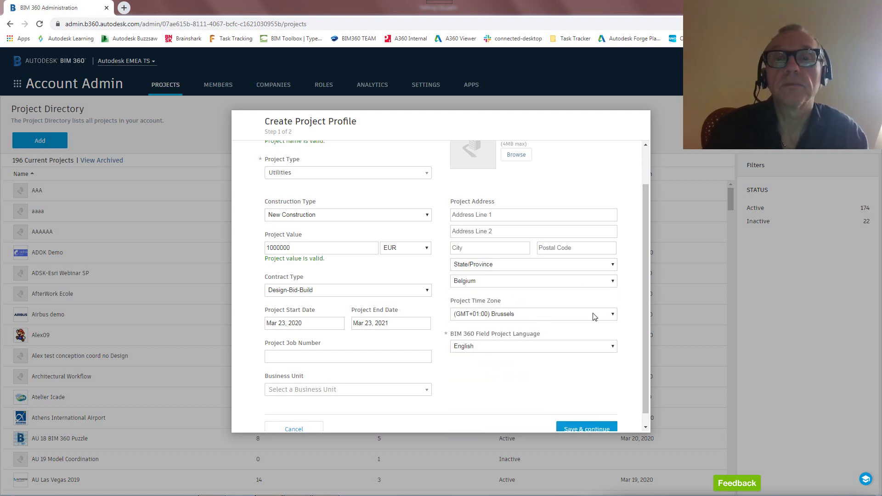
scroll(649, 318, down, 1)
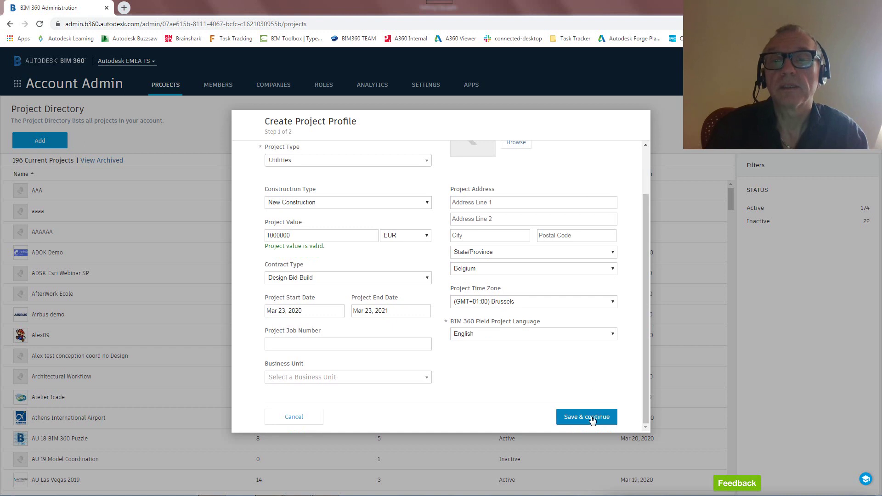
Save the project profile and begin activating Document Management without copying settings.
click(591, 416)
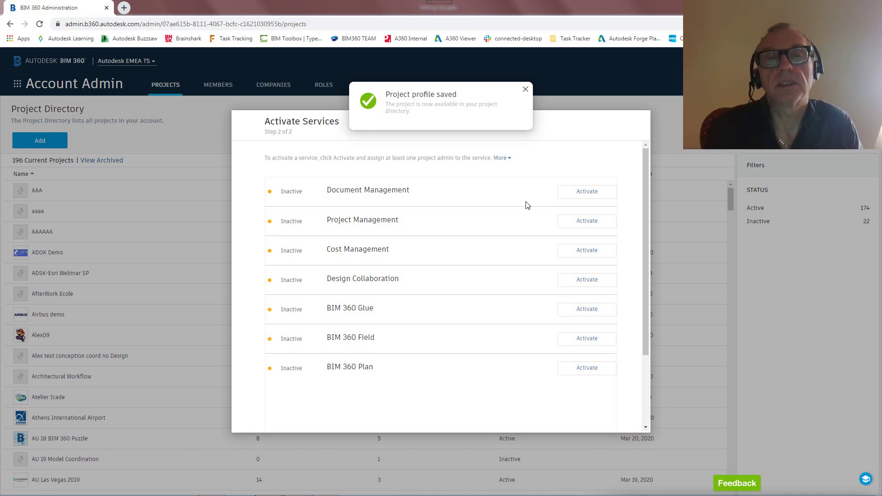
click(525, 89)
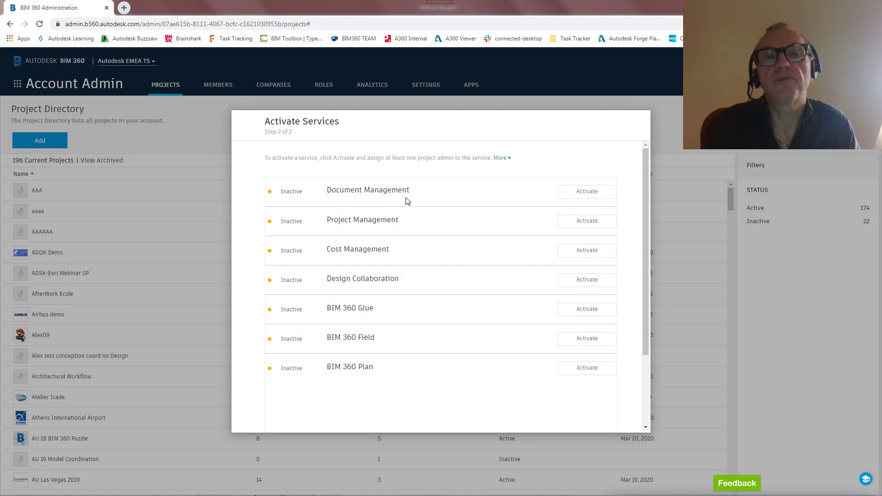
click(590, 194)
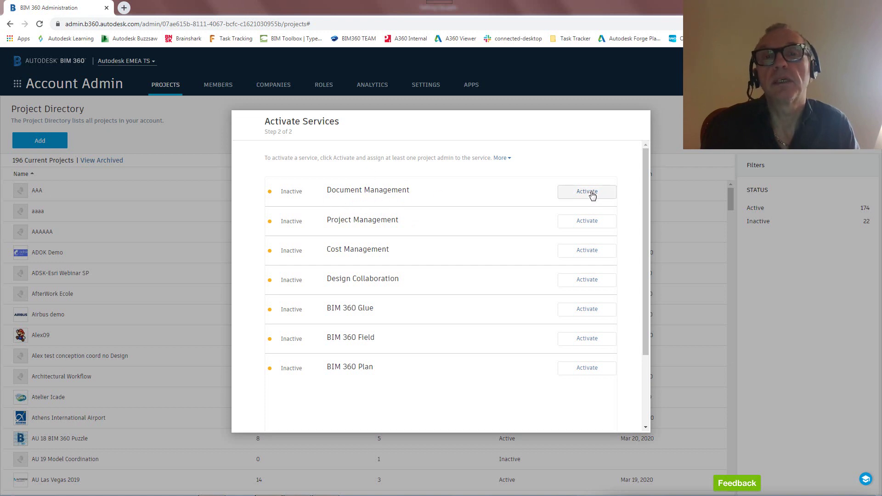
click(335, 227)
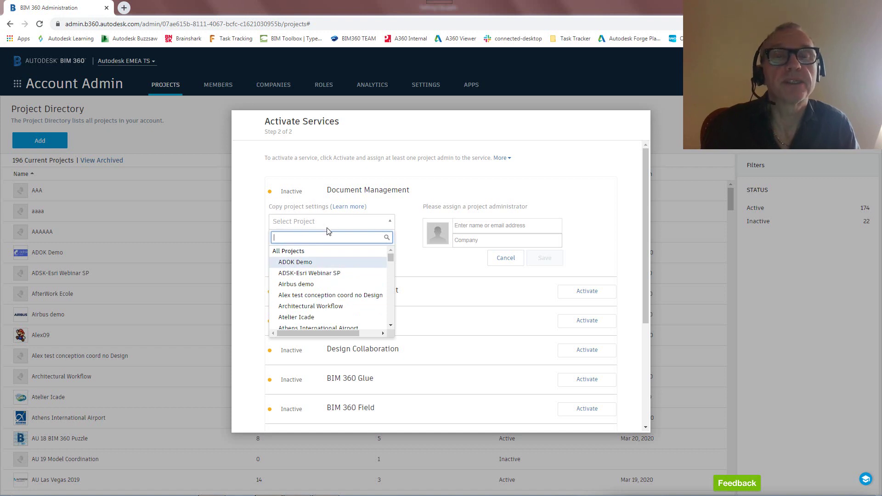
click(428, 191)
Assign the suggested user from autodesk EMEA TS as Document Management project administrator.
click(519, 225)
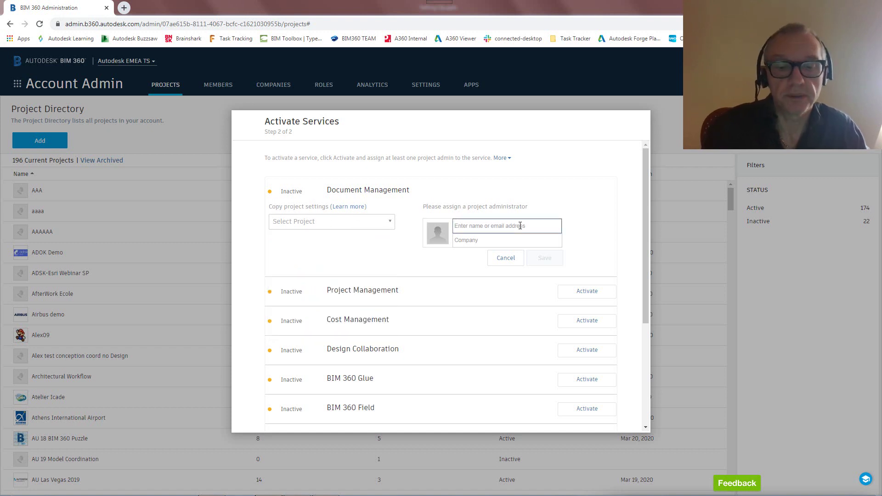
text(ives)
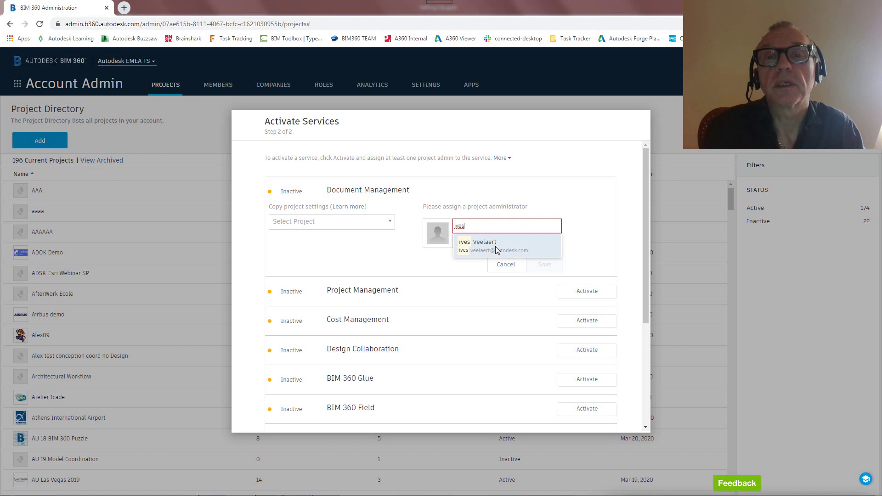
click(497, 248)
click(496, 237)
text(autodes)
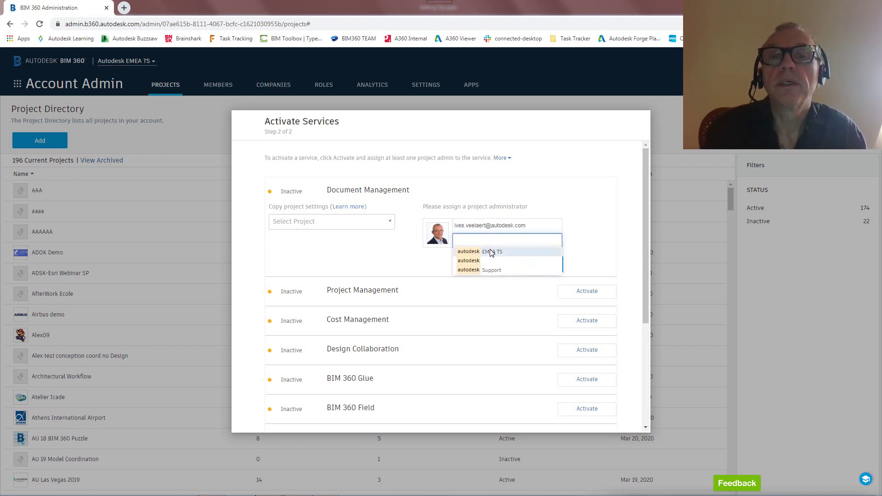
click(480, 248)
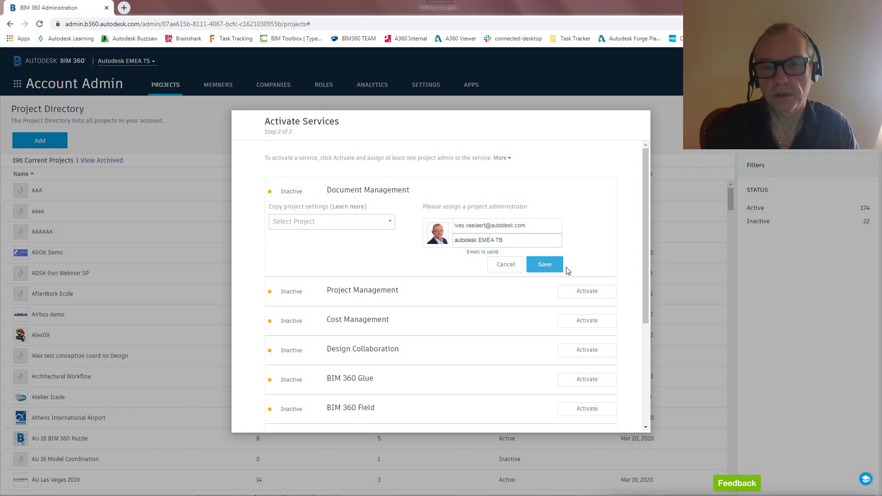
click(547, 266)
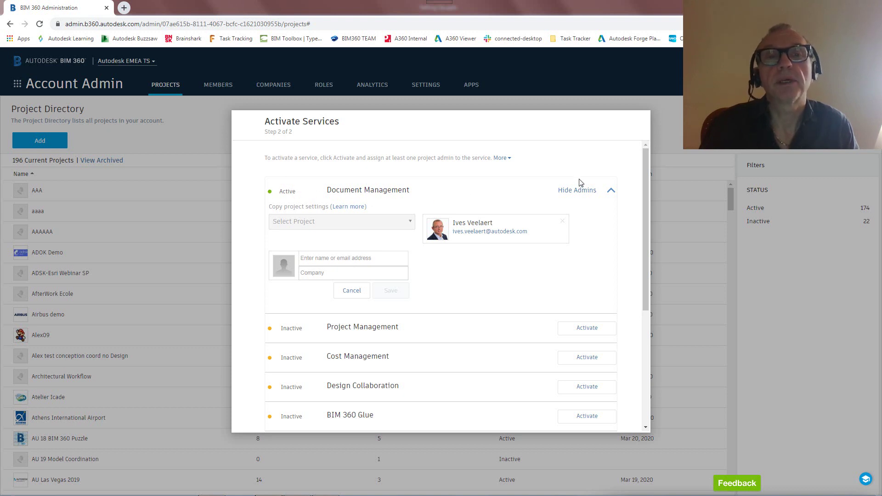
Activate Design Collaboration with the suggested user from autodesk EMEA TS as administrator.
click(611, 192)
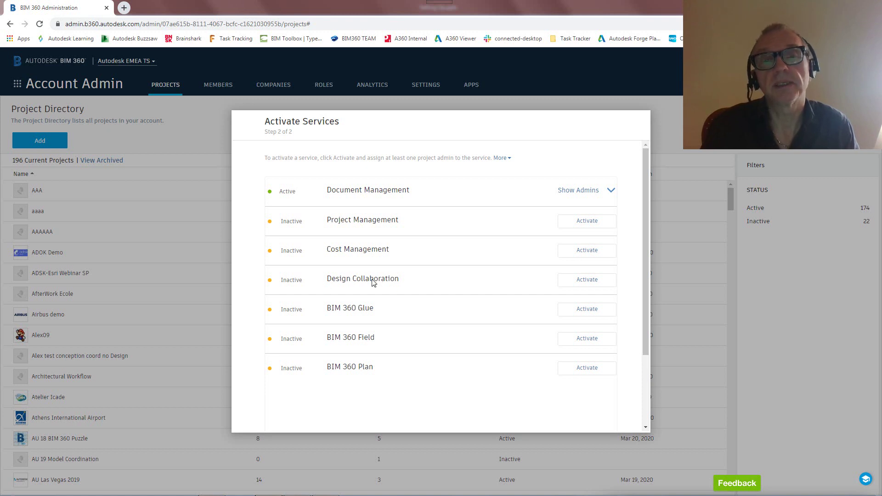
click(595, 282)
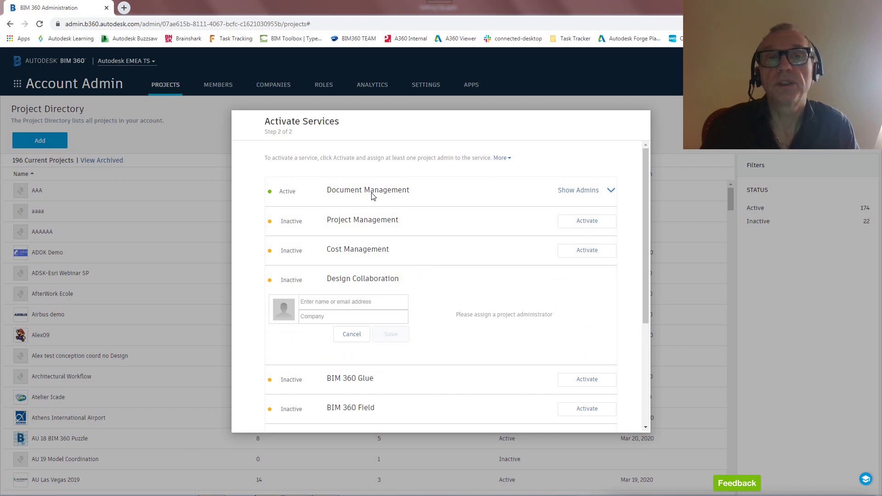
click(338, 302)
text(ives)
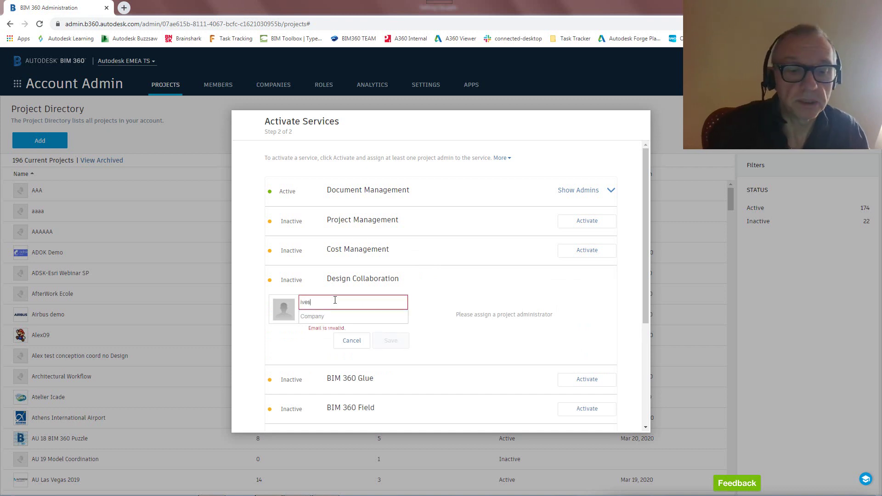
click(327, 315)
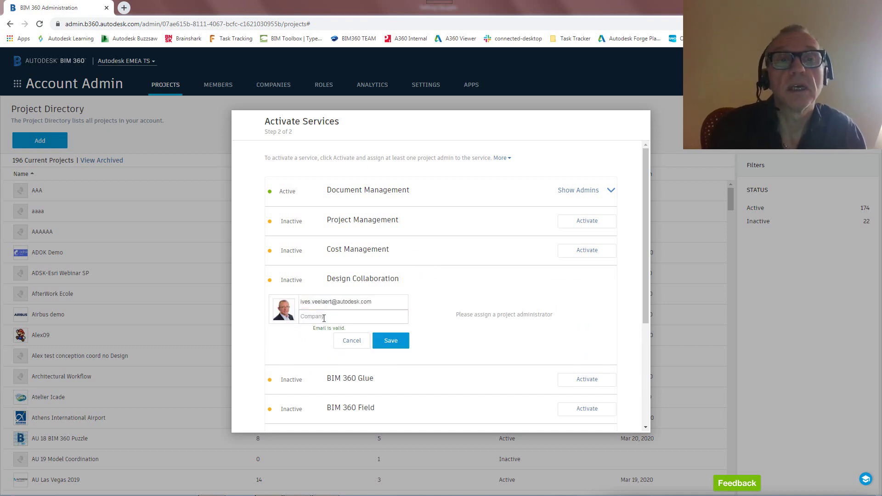
text(autodesk)
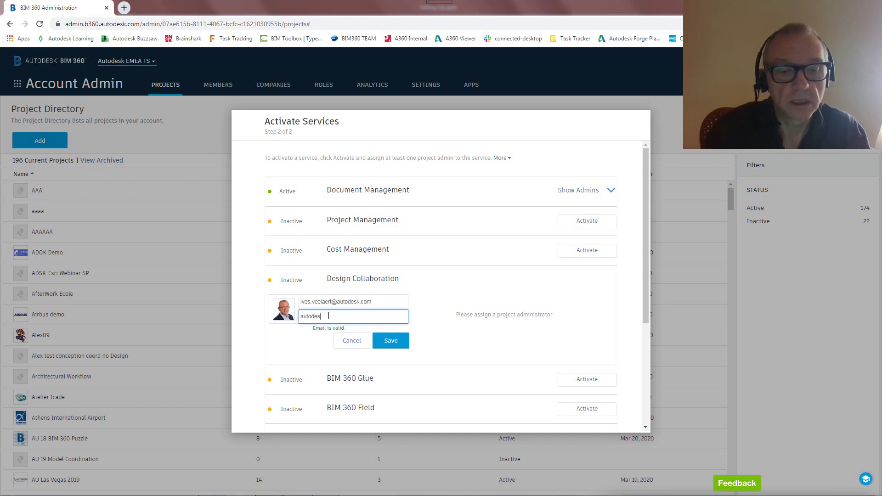
click(333, 328)
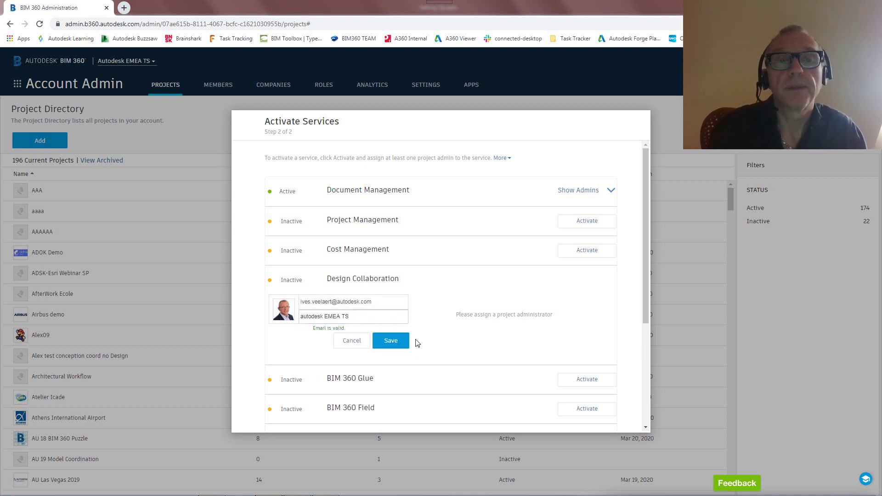
click(387, 342)
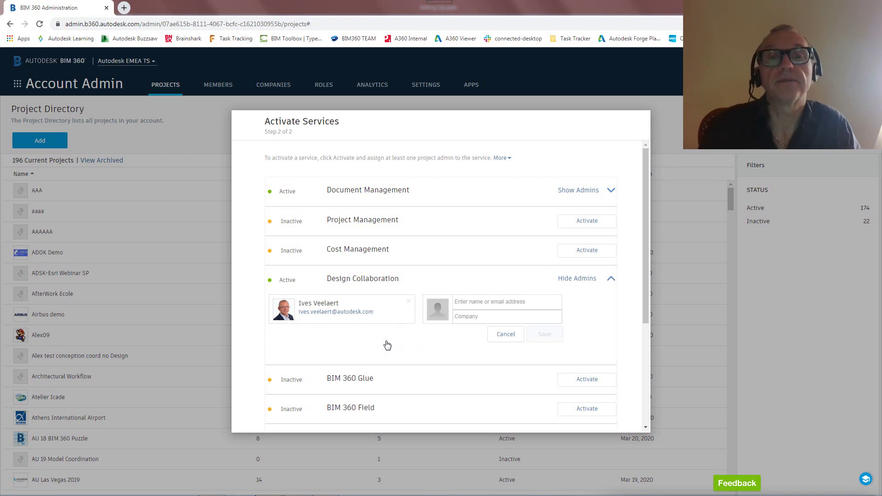
Review the activated services and finish the service activation.
scroll(398, 301, down, 4)
scroll(375, 310, up, 4)
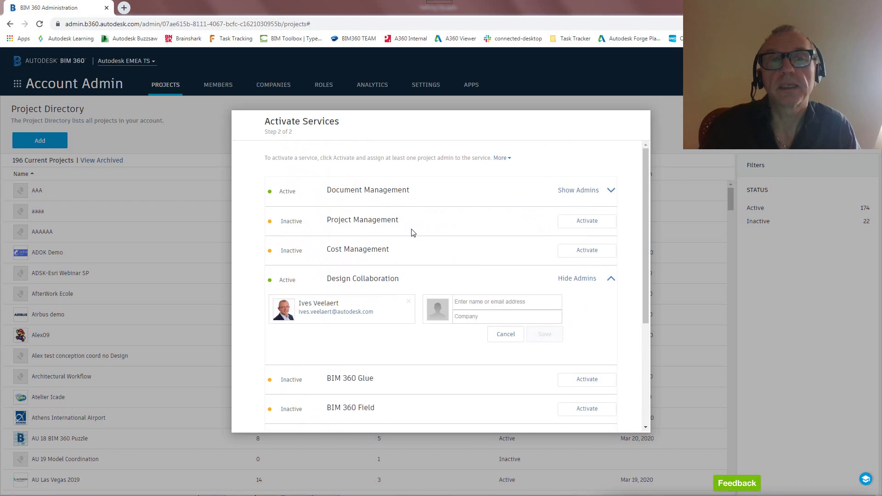
scroll(402, 290, down, 4)
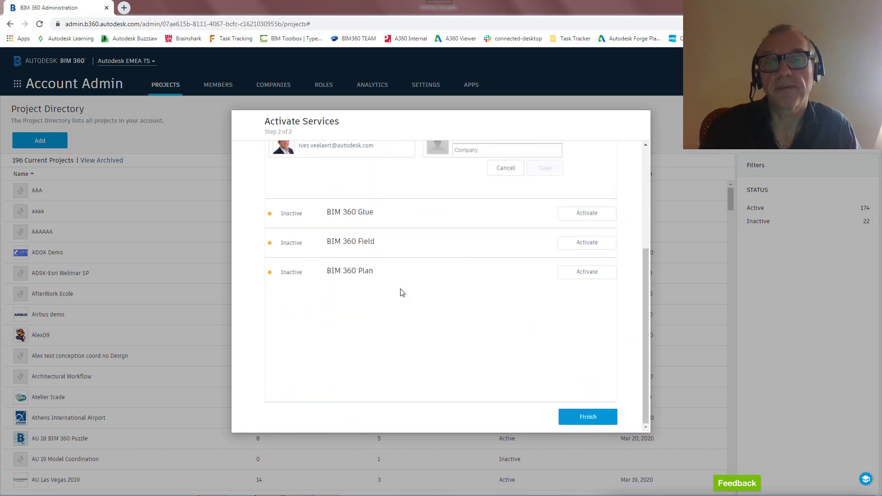
scroll(382, 291, up, 4)
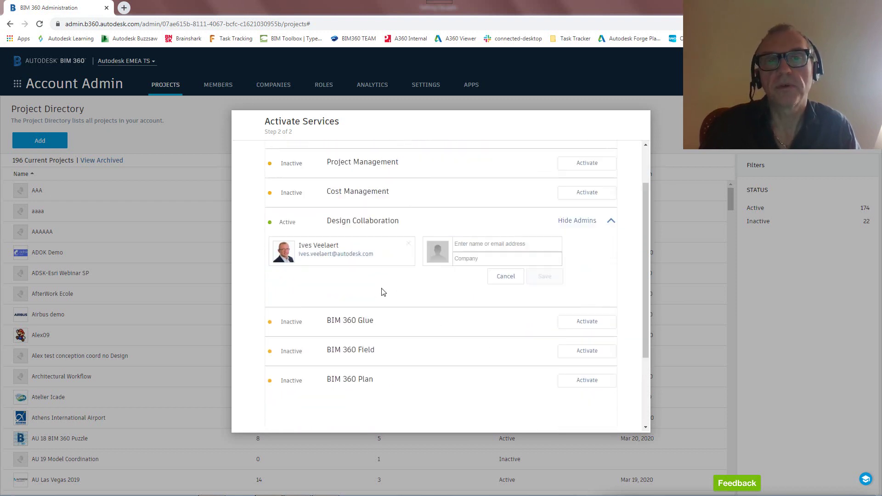
scroll(404, 294, down, 2)
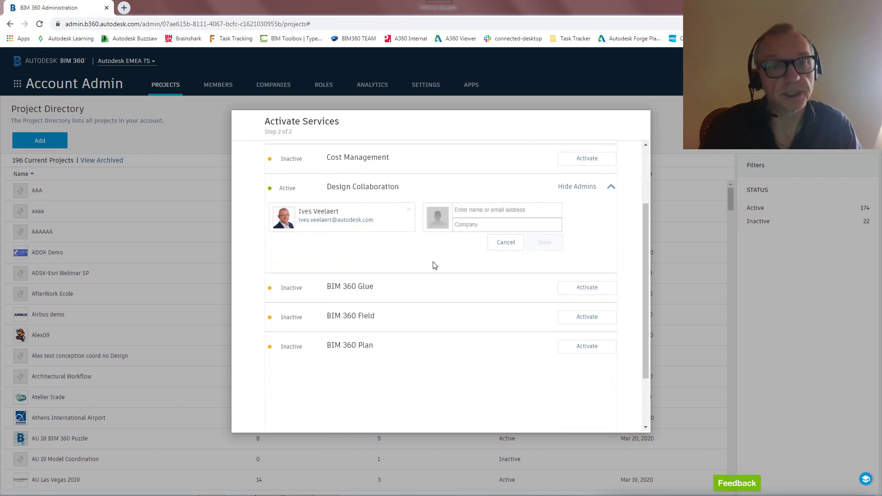
scroll(418, 275, down, 1)
scroll(418, 276, down, 2)
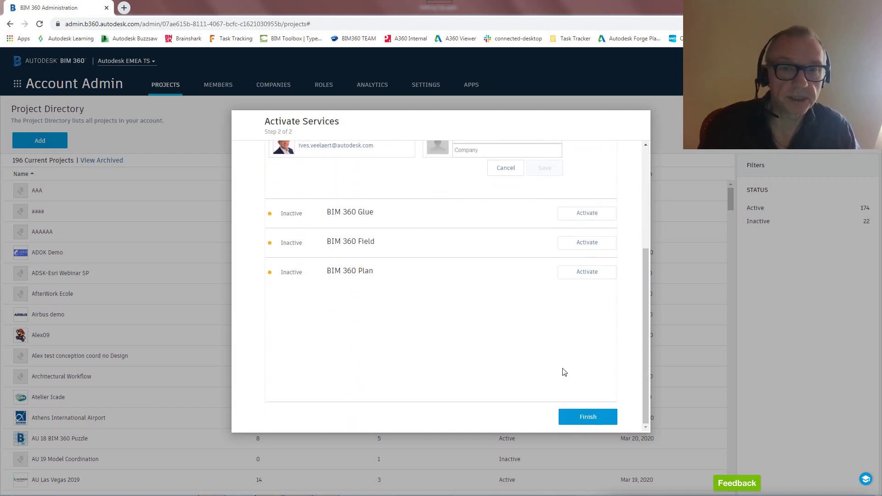
click(588, 418)
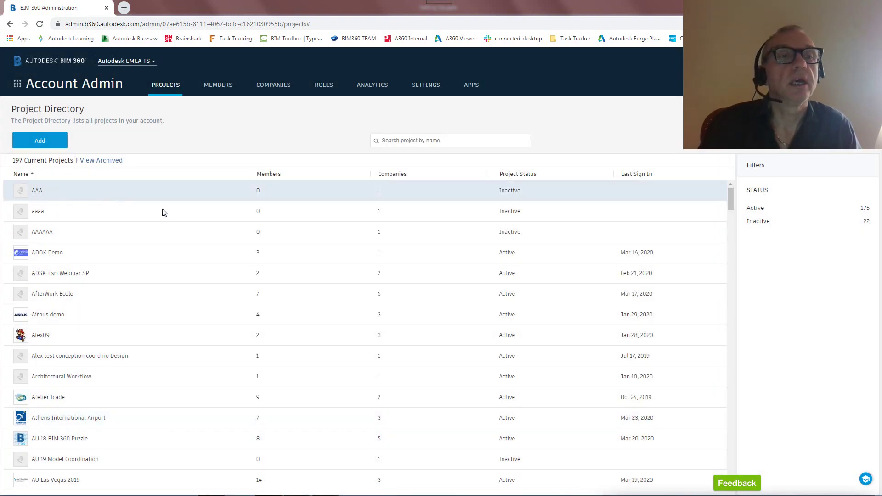
Open the BIM 360 Walkthrough project from the Project Directory.
scroll(168, 221, down, 4)
scroll(143, 250, down, 1)
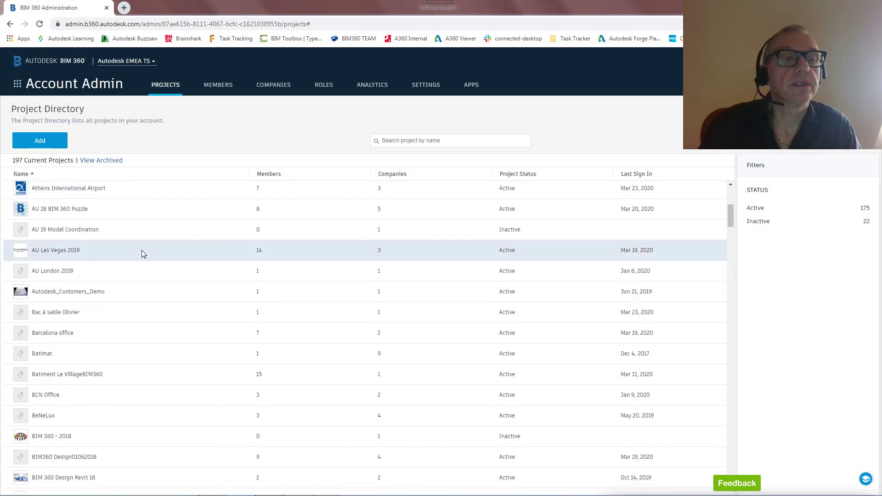
scroll(141, 251, down, 2)
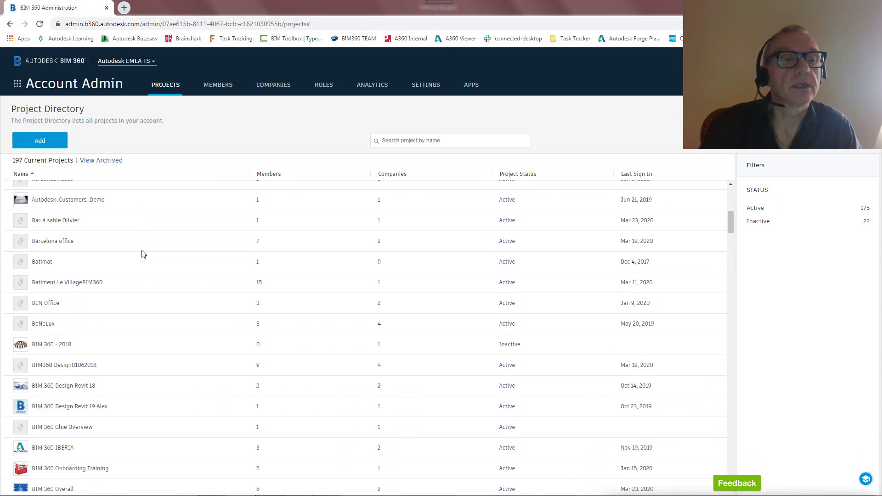
scroll(142, 253, down, 3)
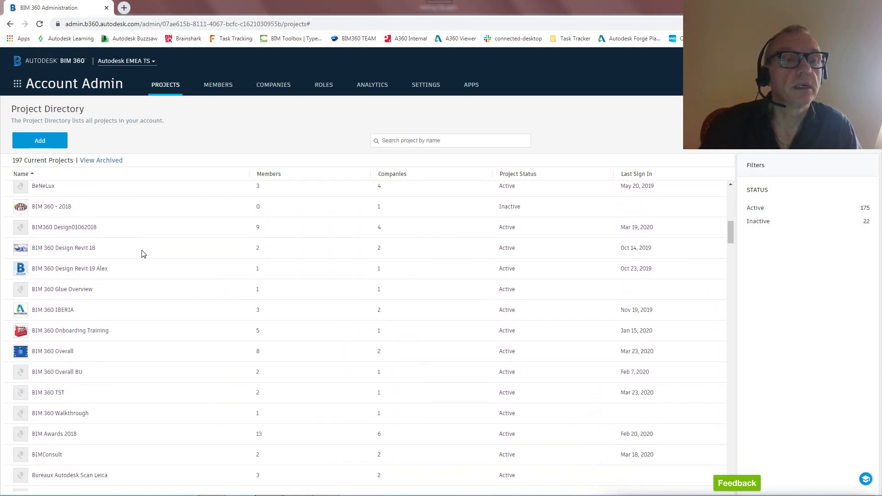
click(58, 416)
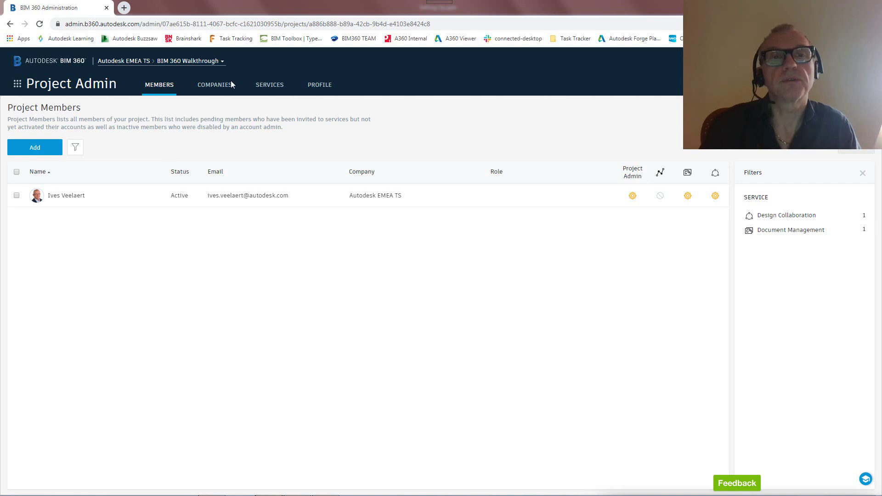
Go to the project's Services settings for Document Management.
click(279, 87)
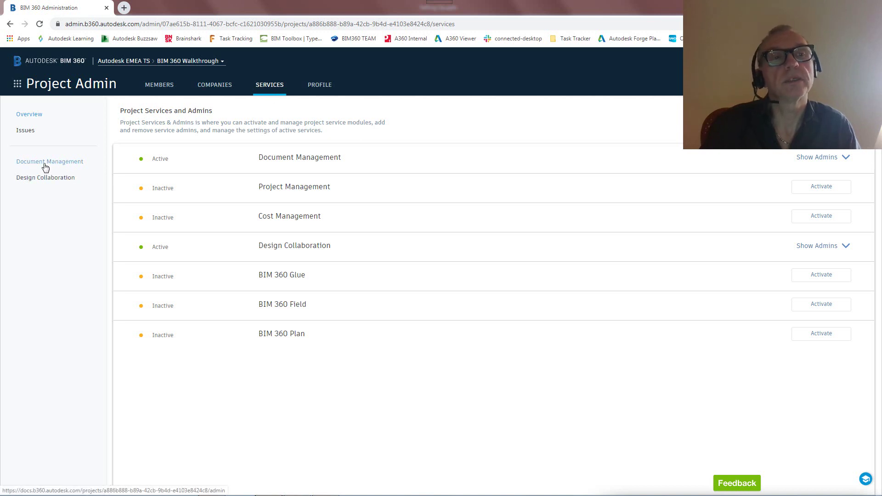
click(64, 165)
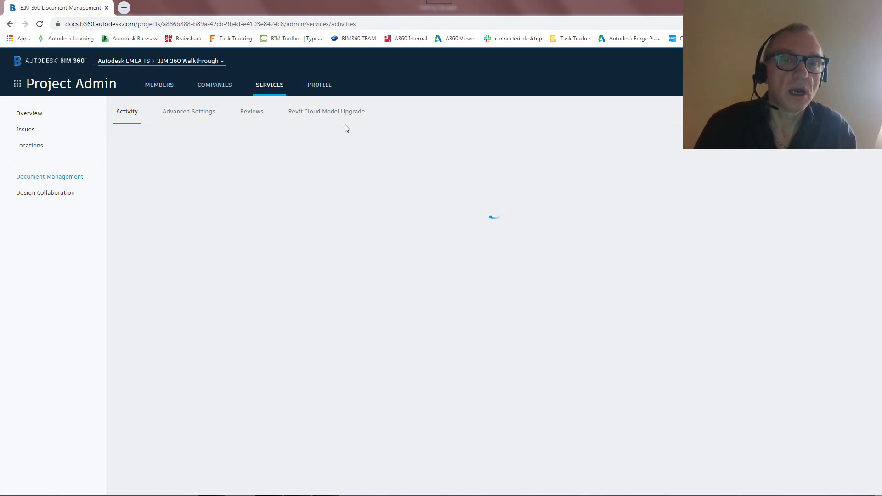
Show the Revit Cloud Model Upgrade settings for Document Management.
click(314, 113)
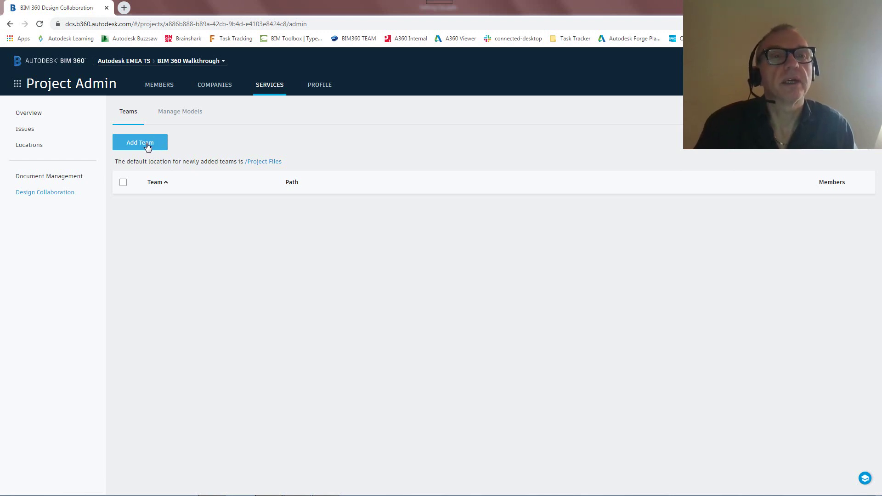
Add a Design Collaboration team named 'Architectural' under the Project Files root.
click(137, 145)
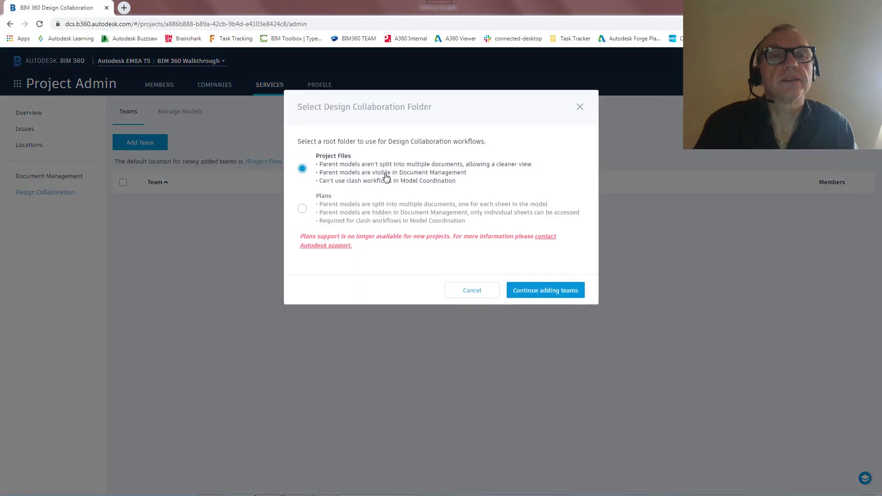
click(543, 293)
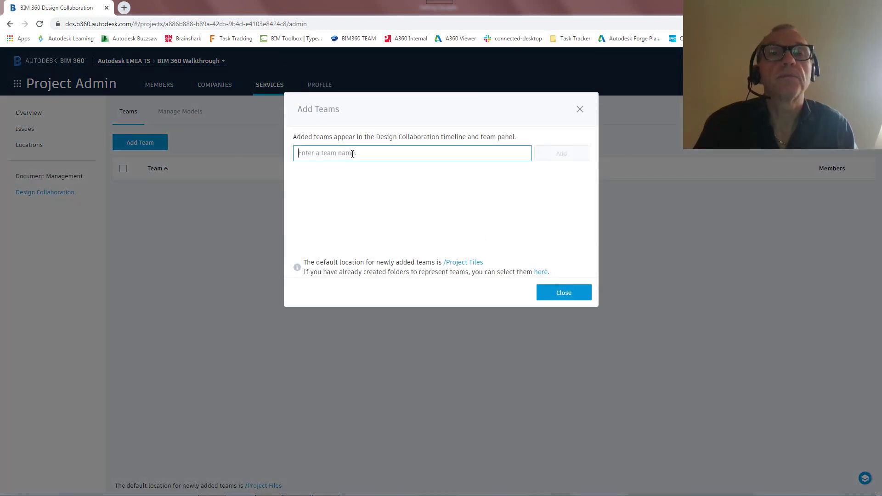
text(Arch)
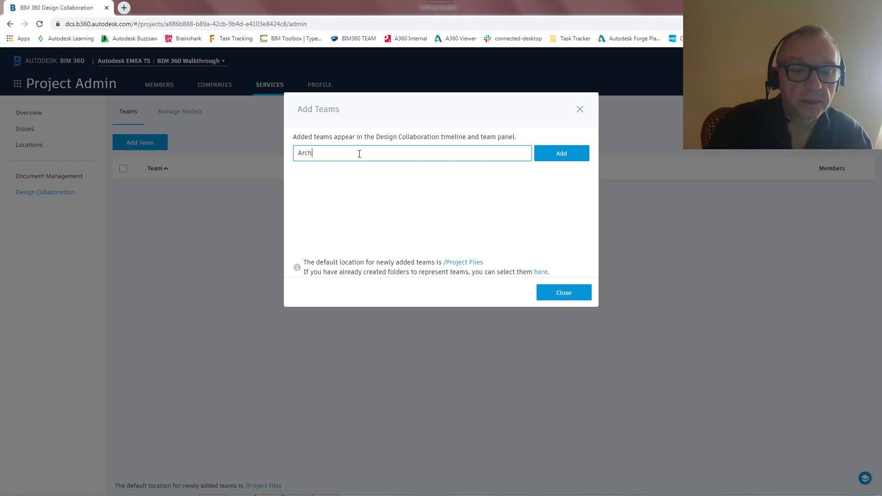
text(itectural)
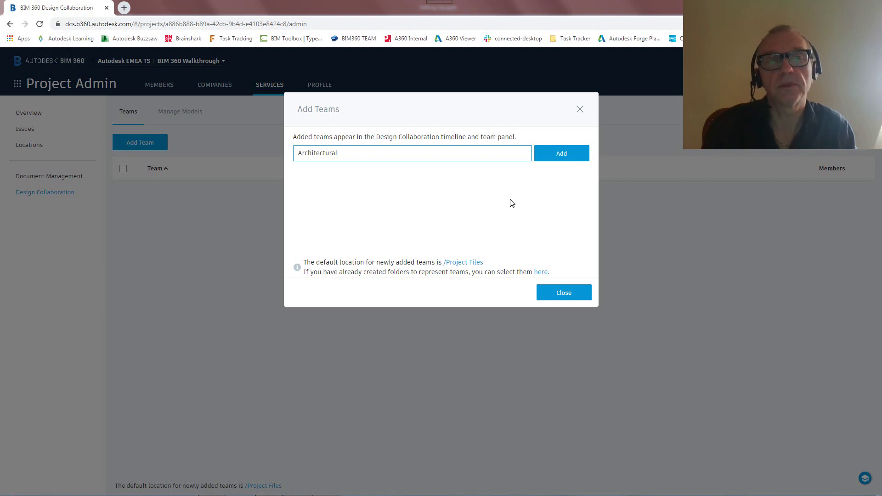
click(562, 153)
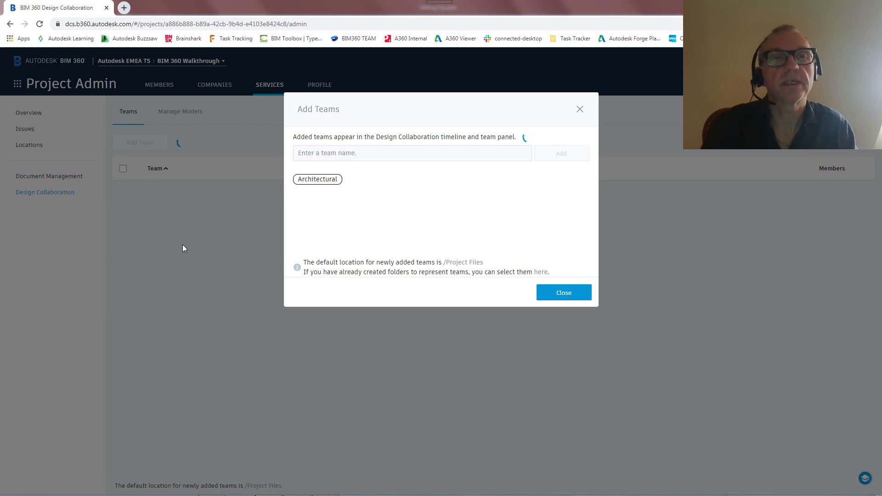
click(564, 293)
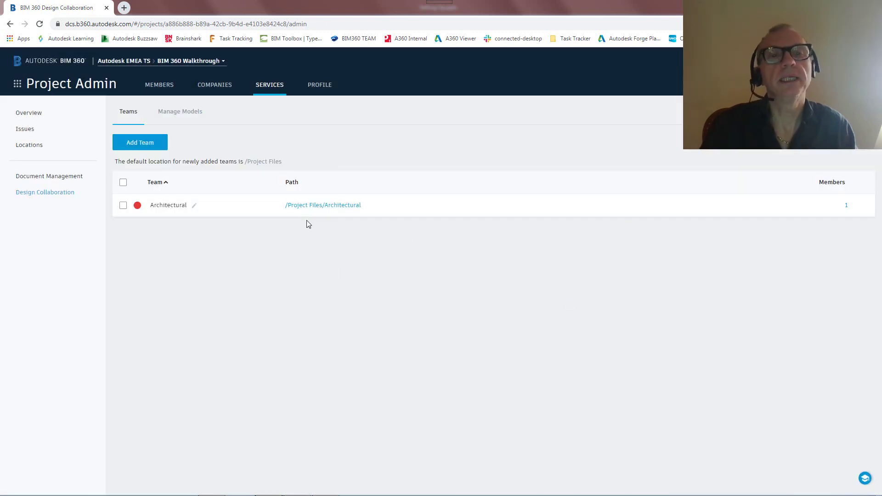
Switch from Design Collaboration to the Document Management module.
click(17, 85)
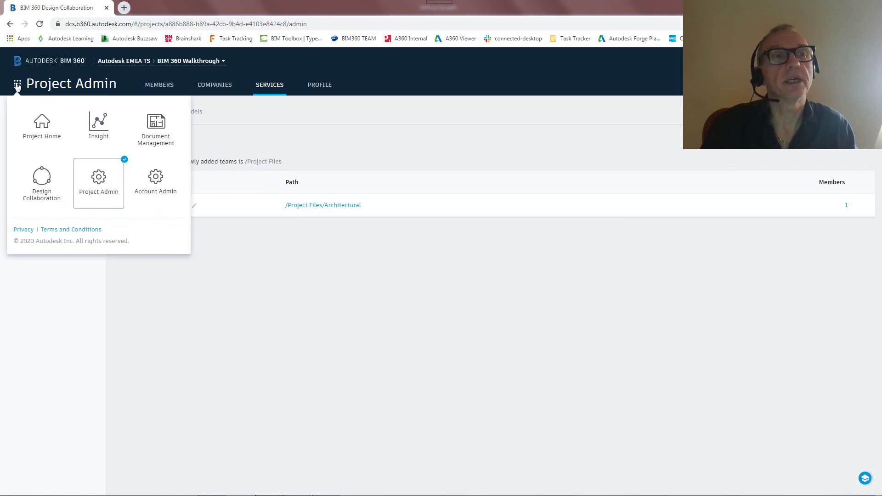
click(157, 122)
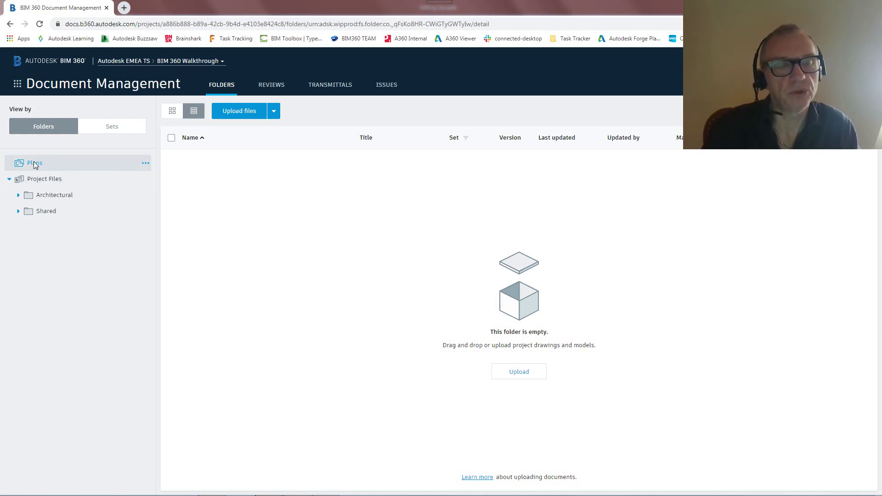
Browse into Project Files > Architectural and expand the Shared folder in the tree.
click(56, 182)
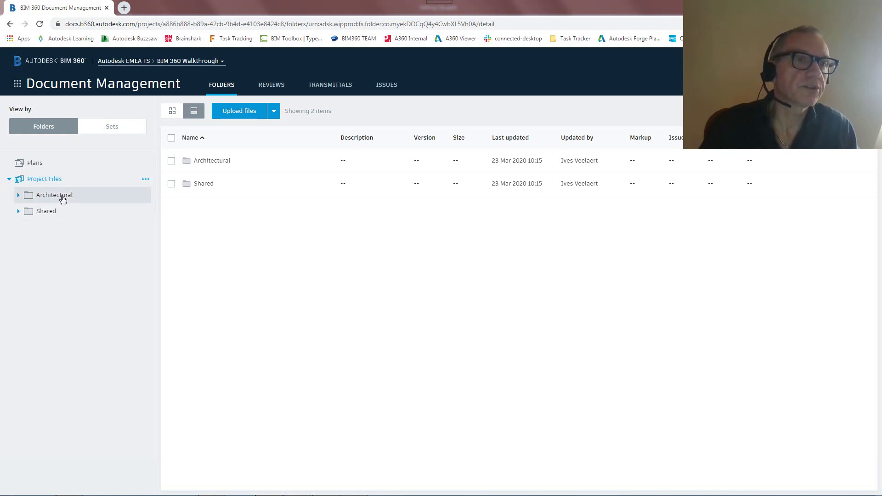
click(69, 197)
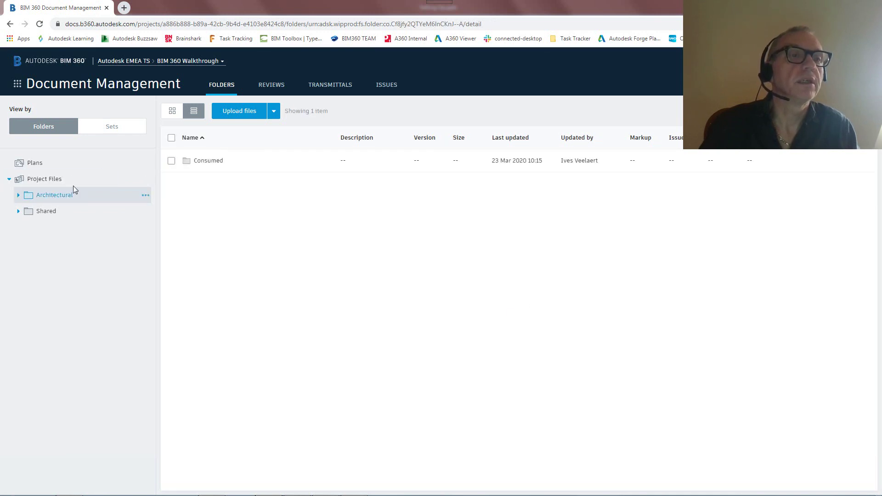
click(18, 211)
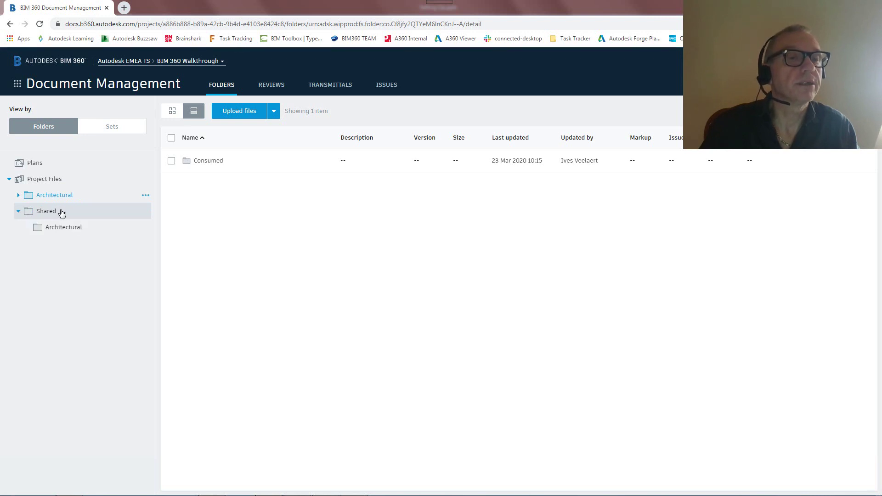